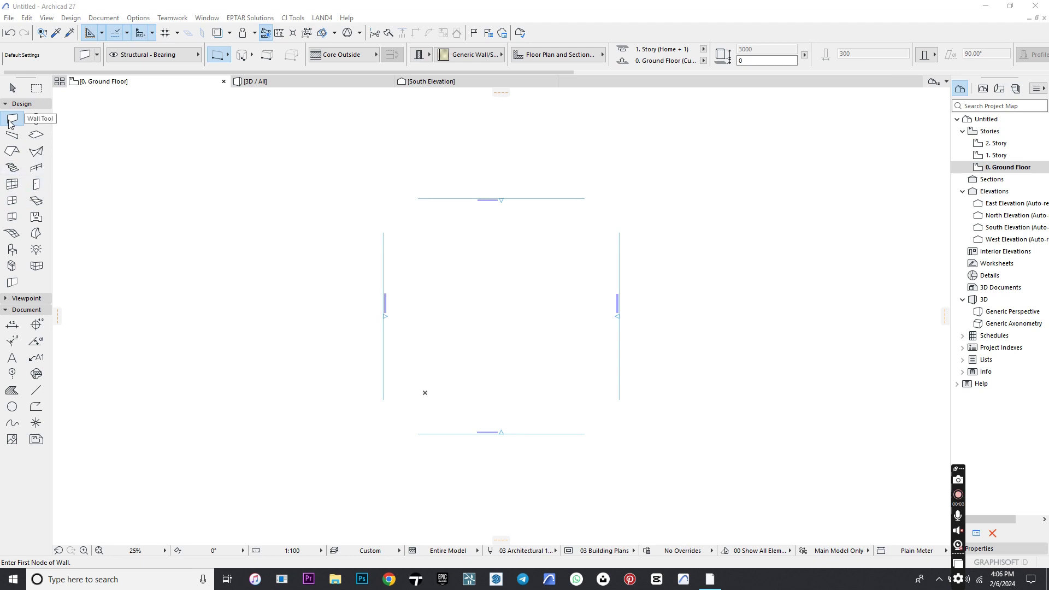
- Draw a straight wall on the Ground Floor plan, zoom in, and pick the Door tool
{"action": "left_click", "coordinate": [475, 348]}
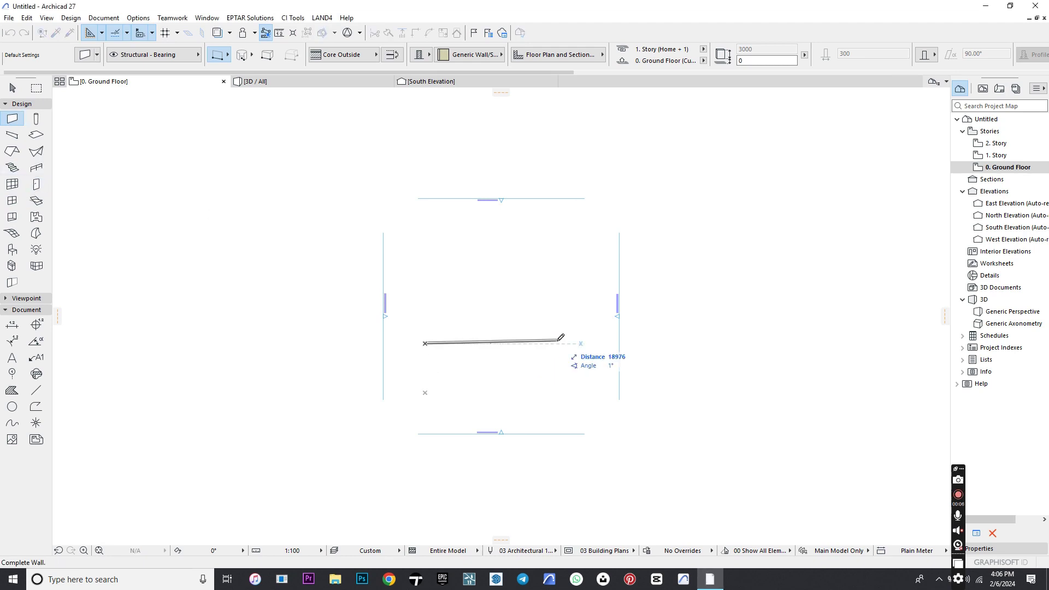
{"action": "left_click", "coordinate": [563, 343]}
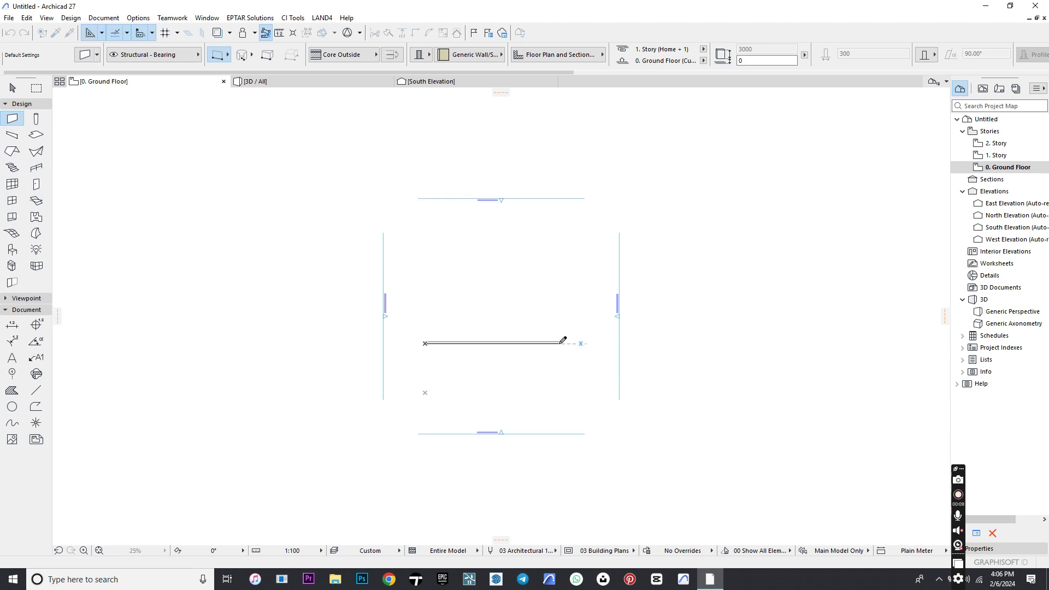
{"action": "scroll", "coordinate": [454, 346], "scroll_direction": "up", "scroll_amount": 2}
{"action": "scroll", "coordinate": [453, 346], "scroll_direction": "up", "scroll_amount": 4}
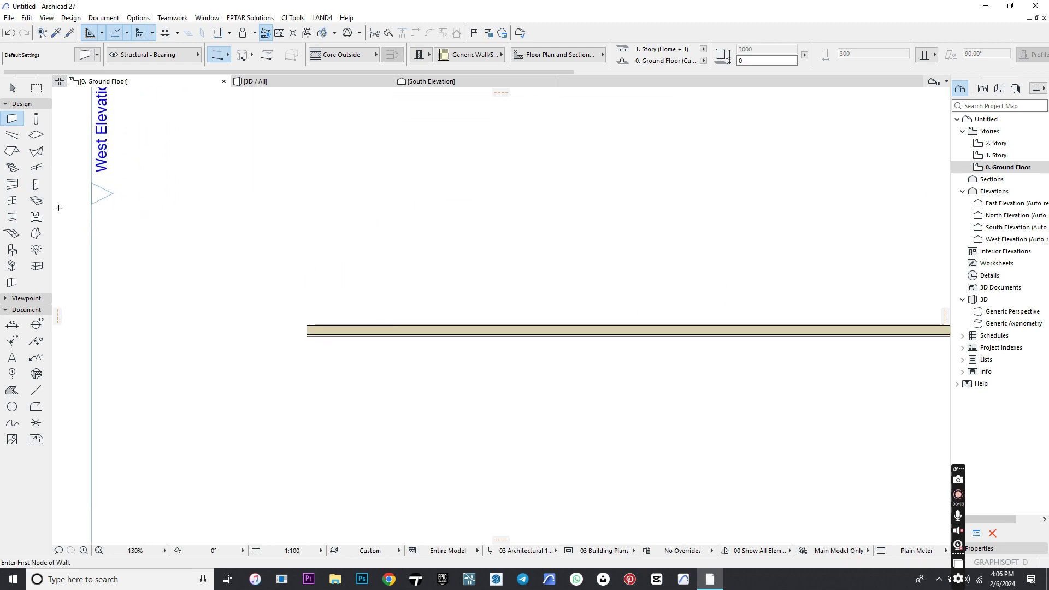
{"action": "left_click", "coordinate": [36, 184]}
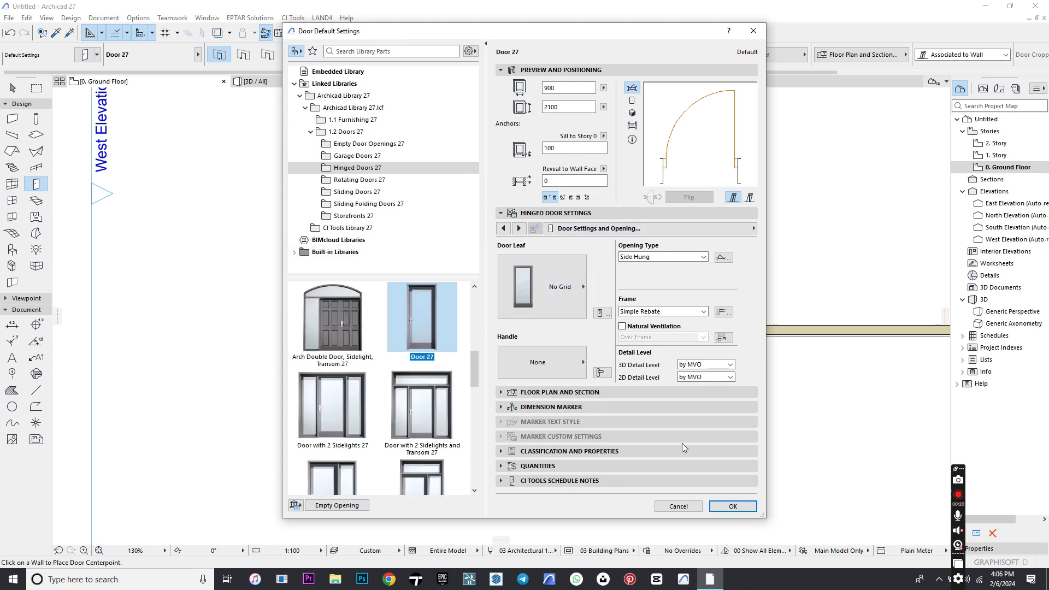
- Place a 900 × 2100 Door 27 near the wall's left end, swinging downward
{"action": "left_click", "coordinate": [733, 506]}
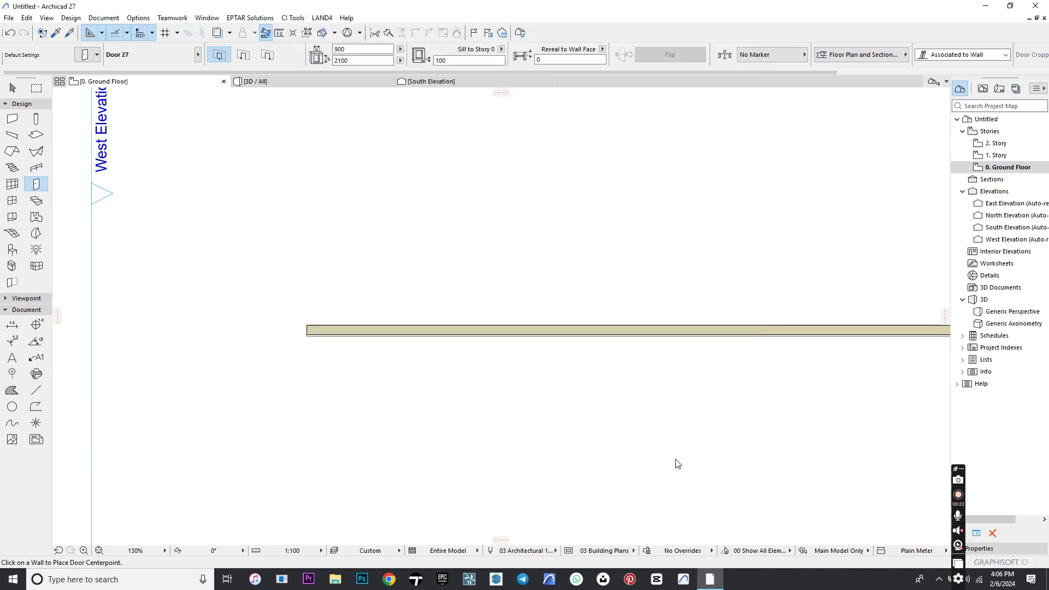
{"action": "left_click", "coordinate": [402, 328]}
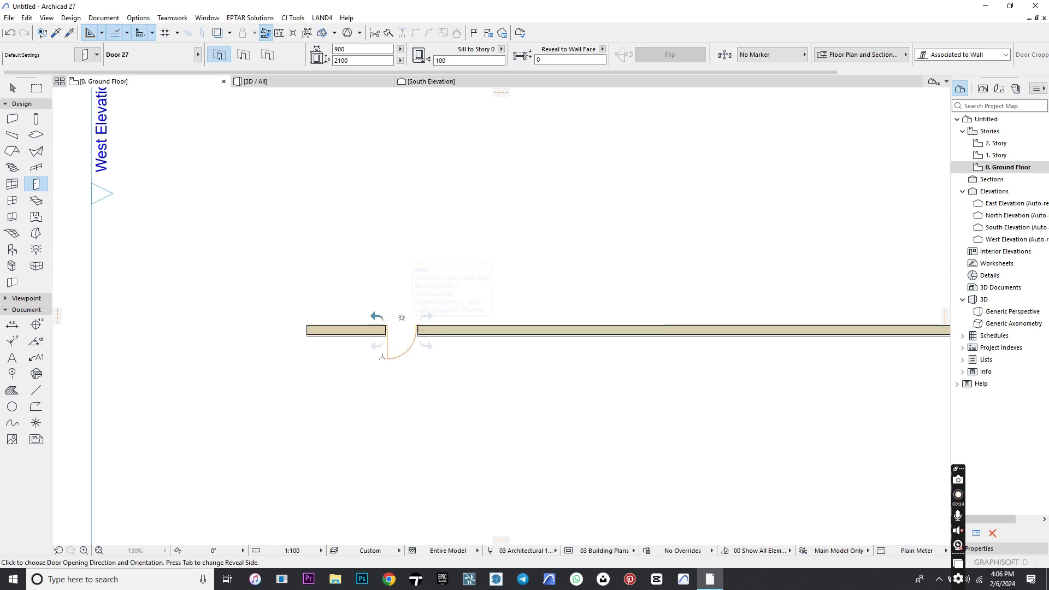
{"action": "left_click", "coordinate": [380, 356]}
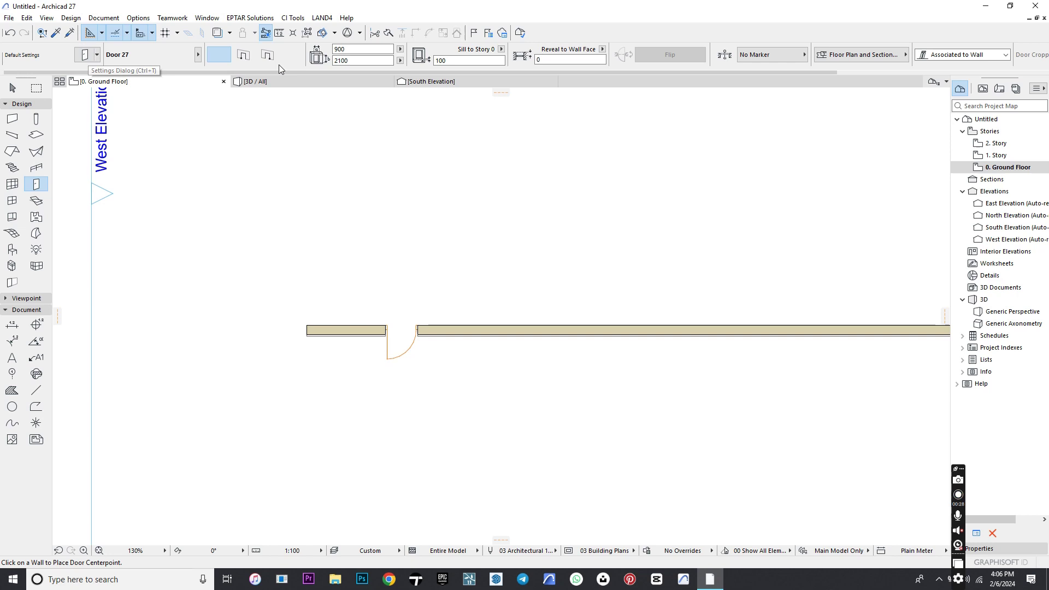
- Set the door width to 1200 and place that door in the wall, swinging downward
{"action": "left_click", "coordinate": [340, 49]}
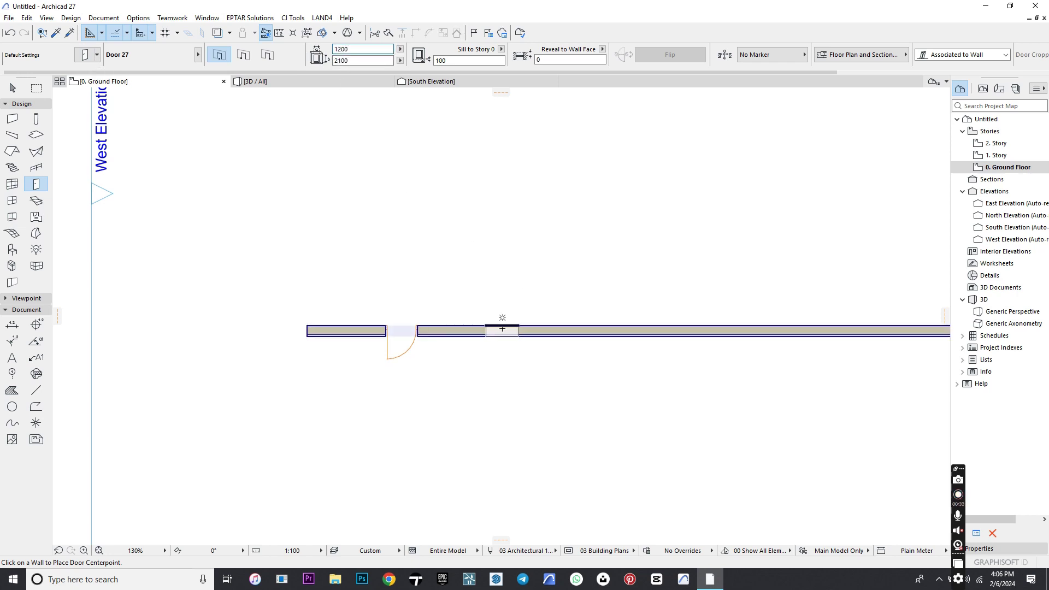
{"action": "left_click", "coordinate": [488, 336]}
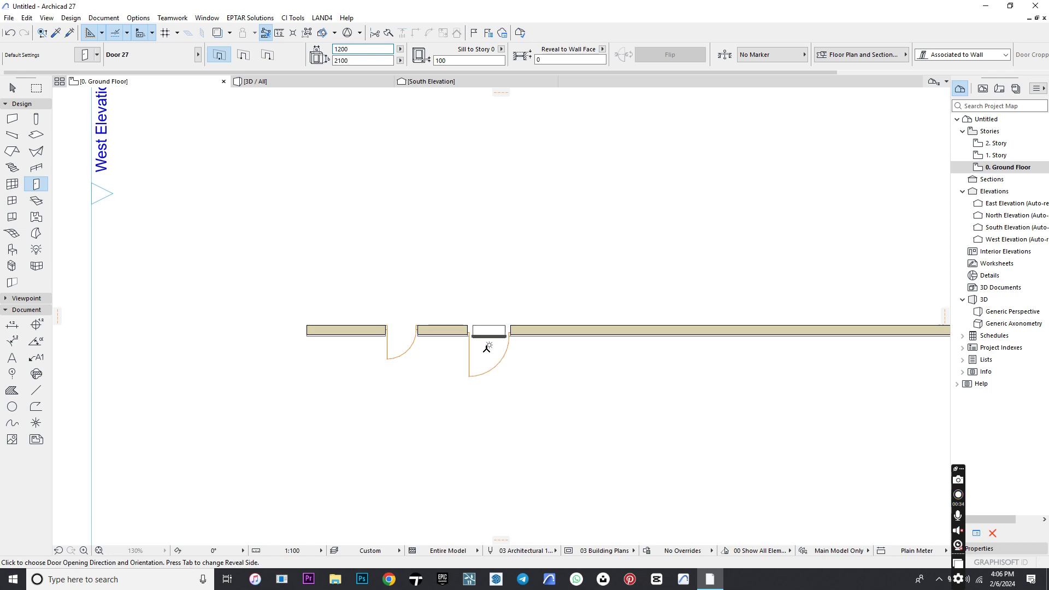
{"action": "left_click", "coordinate": [459, 358]}
- Set the width to 750 and place a narrower door further right, swinging downward
{"action": "left_click", "coordinate": [356, 50]}
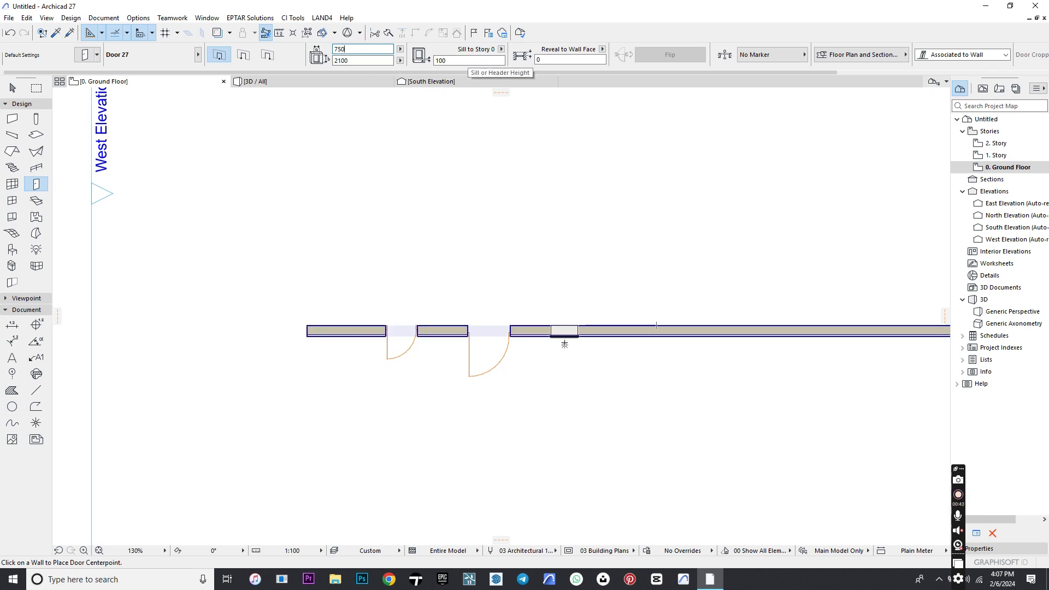
{"action": "left_click", "coordinate": [565, 344]}
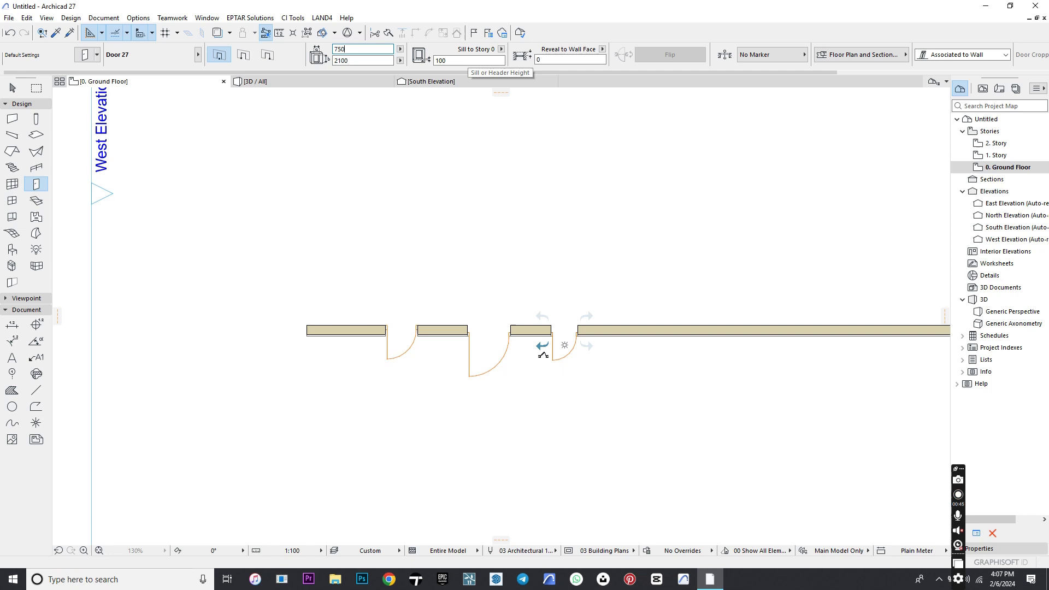
{"action": "left_click", "coordinate": [543, 354]}
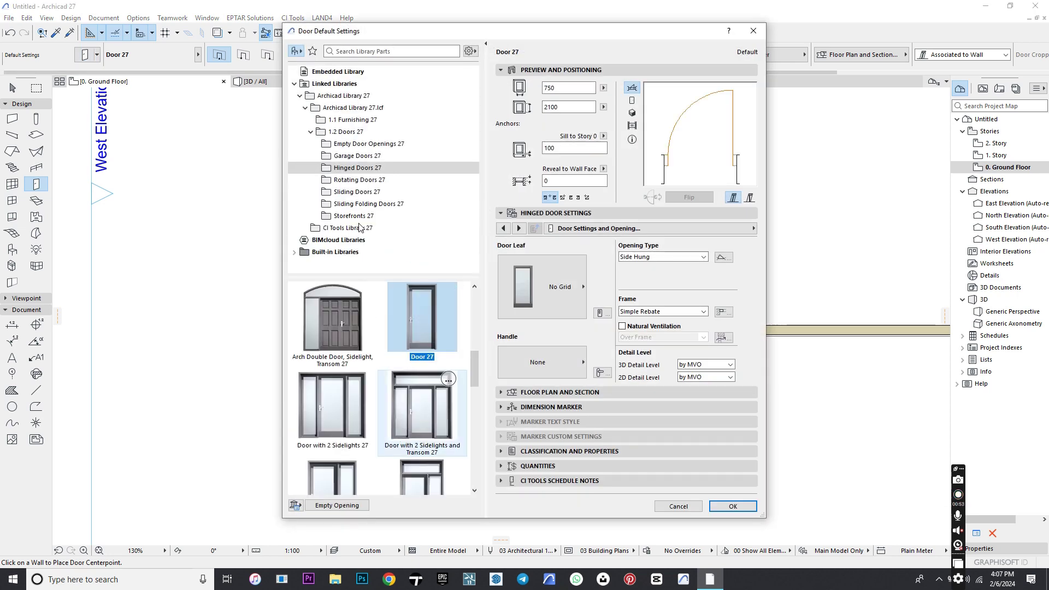
- Place a 1500 × 2100 Double Door 27 right of the single doors, leaves swinging downward
{"action": "scroll", "coordinate": [411, 399], "scroll_direction": "down", "scroll_amount": 6}
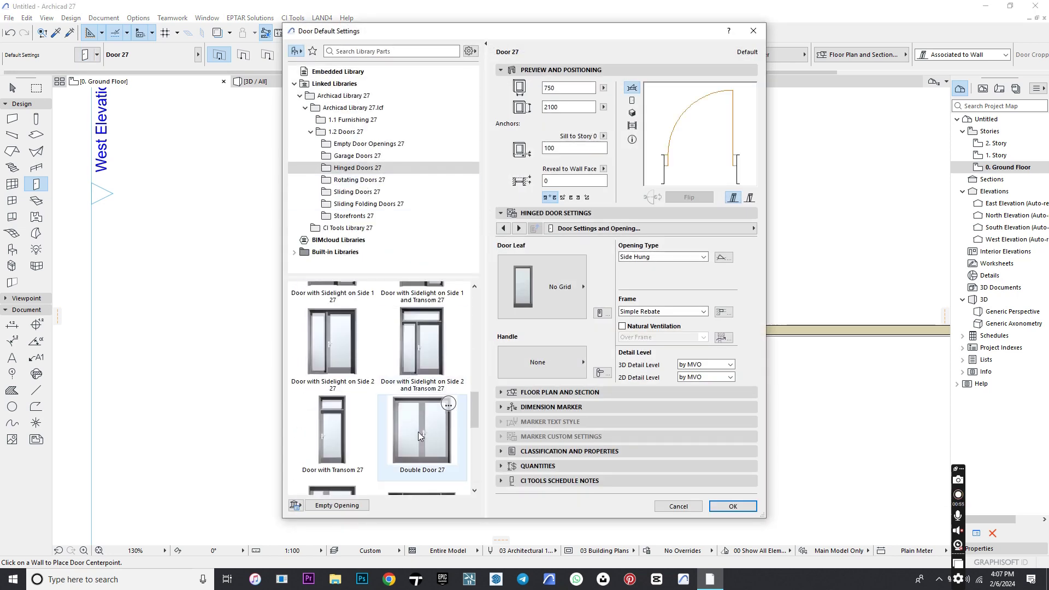
{"action": "left_click", "coordinate": [424, 438]}
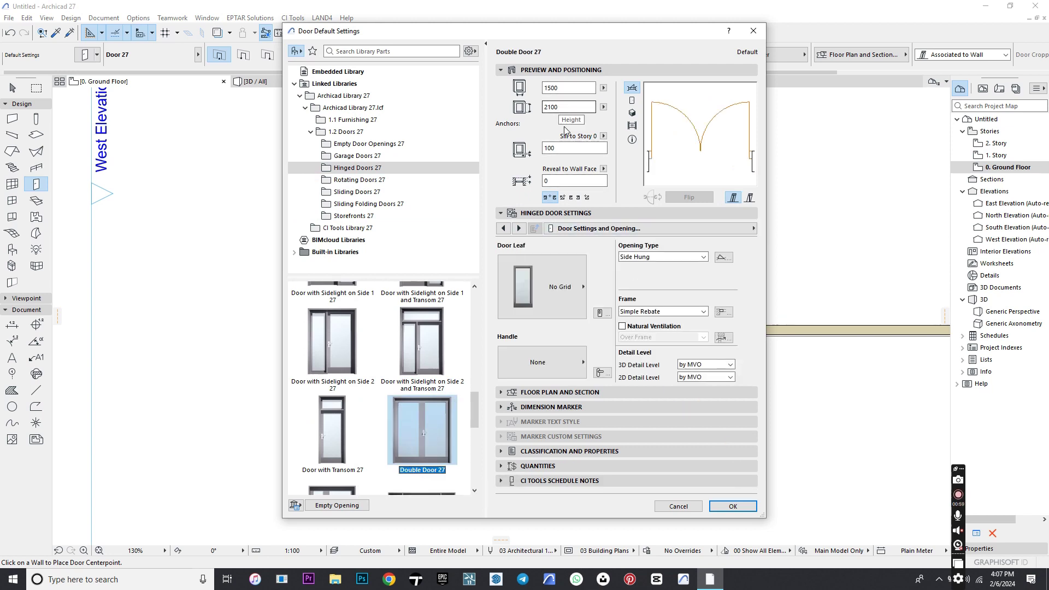
{"action": "left_click", "coordinate": [733, 506]}
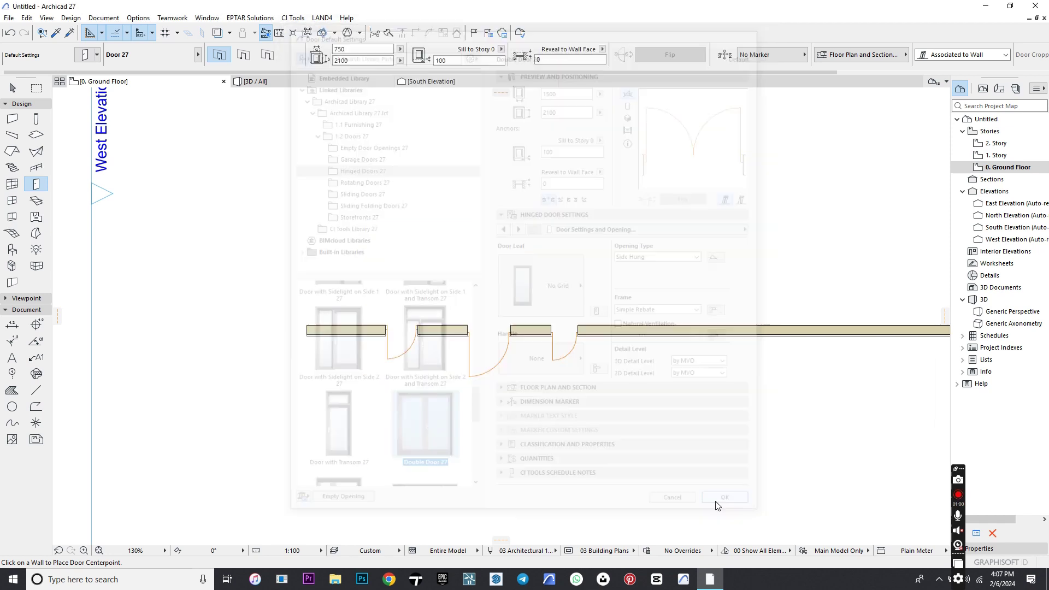
{"action": "left_click", "coordinate": [636, 333]}
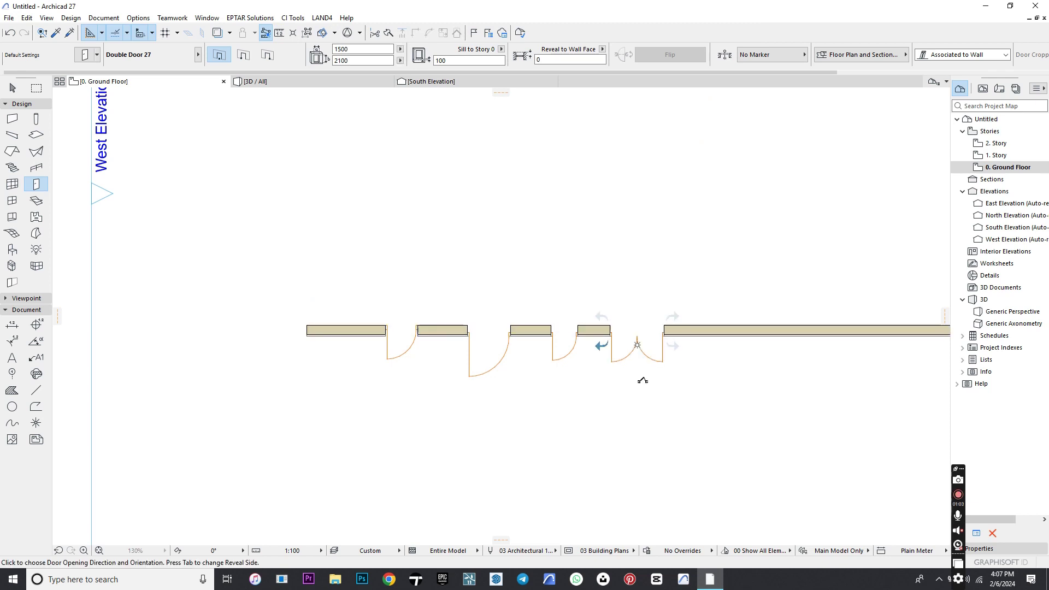
{"action": "left_click", "coordinate": [642, 380]}
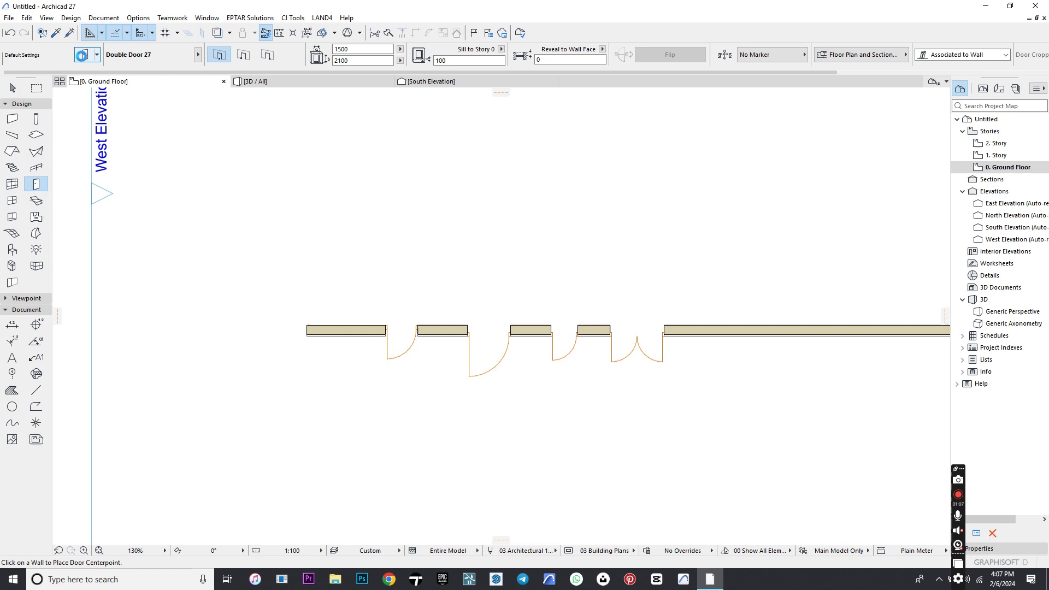
- Place a 1200-wide Double Door Asymmetric 27 in the wall right of the double door
{"action": "key", "text": "ctrl+t"}
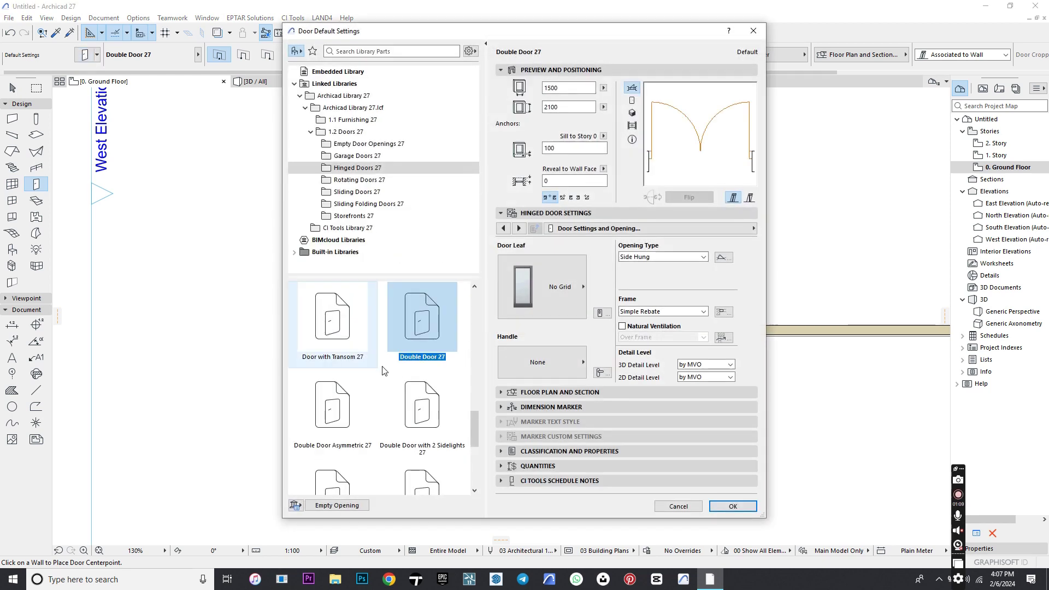
{"action": "scroll", "coordinate": [399, 379], "scroll_direction": "down", "scroll_amount": 2}
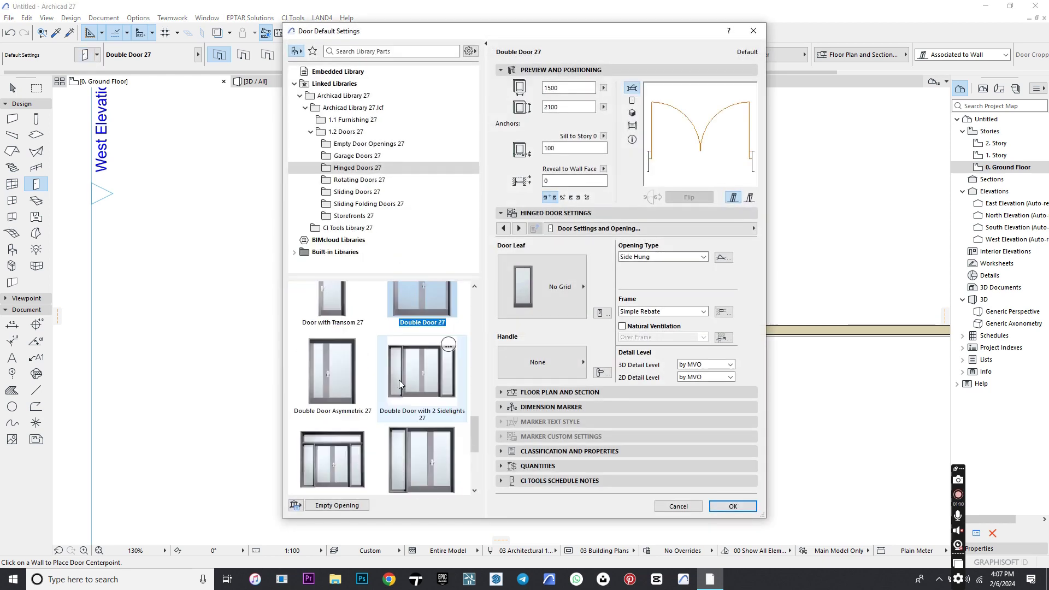
{"action": "left_click", "coordinate": [330, 355]}
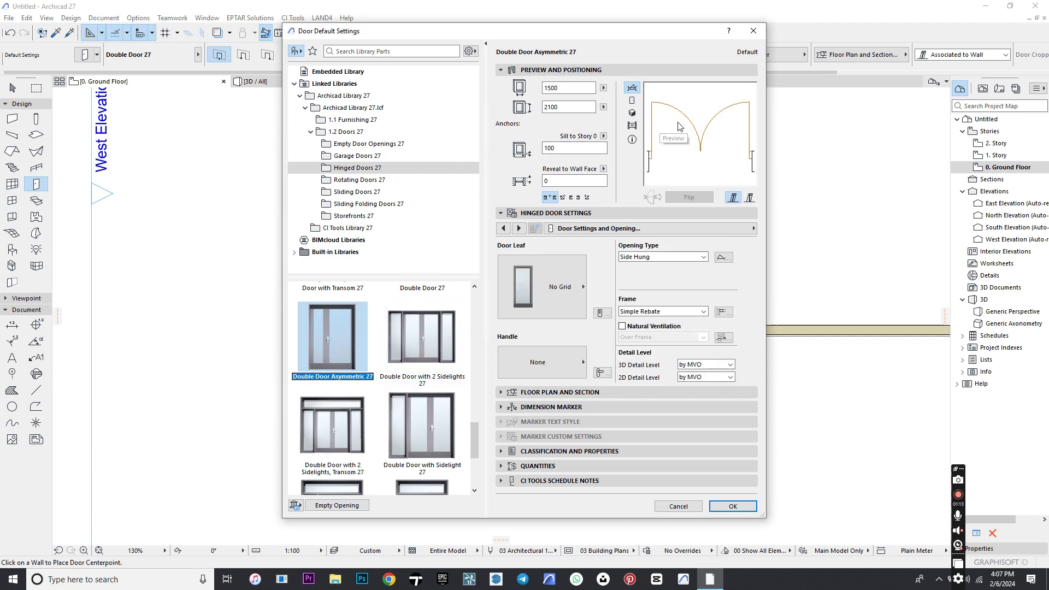
{"action": "left_click", "coordinate": [547, 88]}
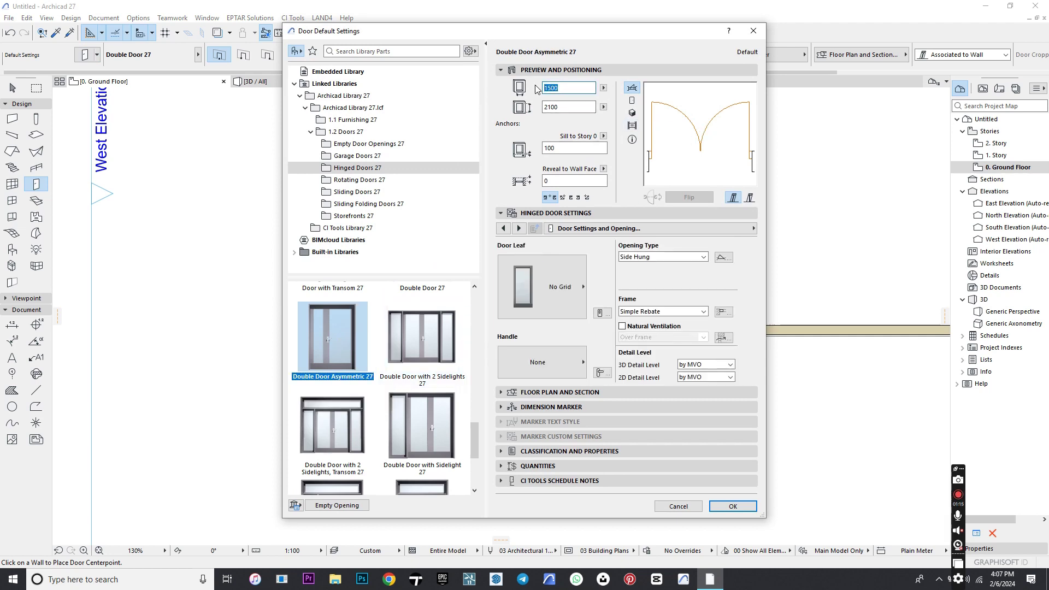
{"action": "left_click", "coordinate": [555, 106]}
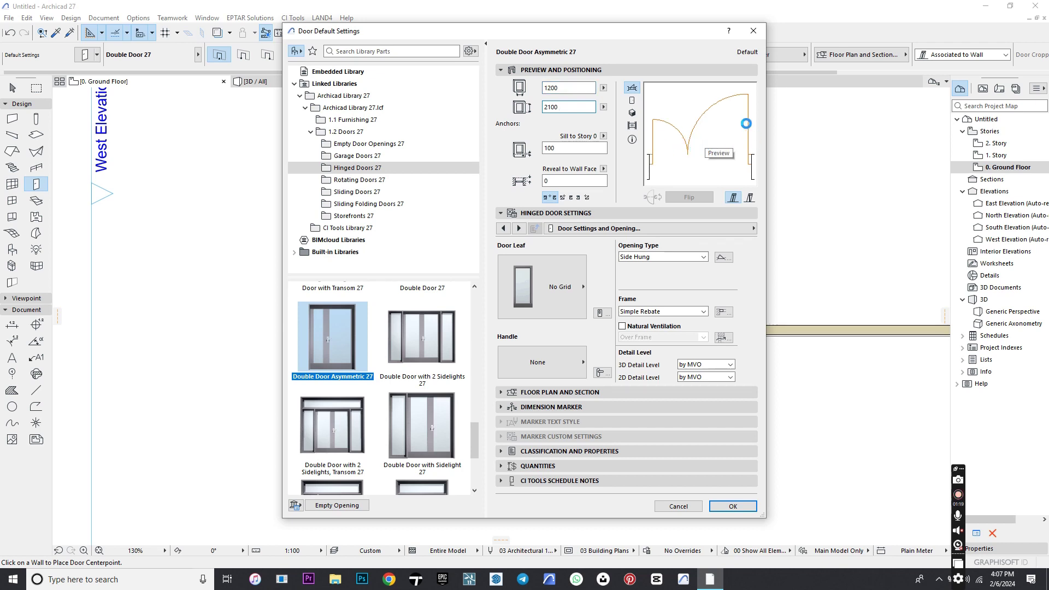
{"action": "left_click", "coordinate": [733, 505]}
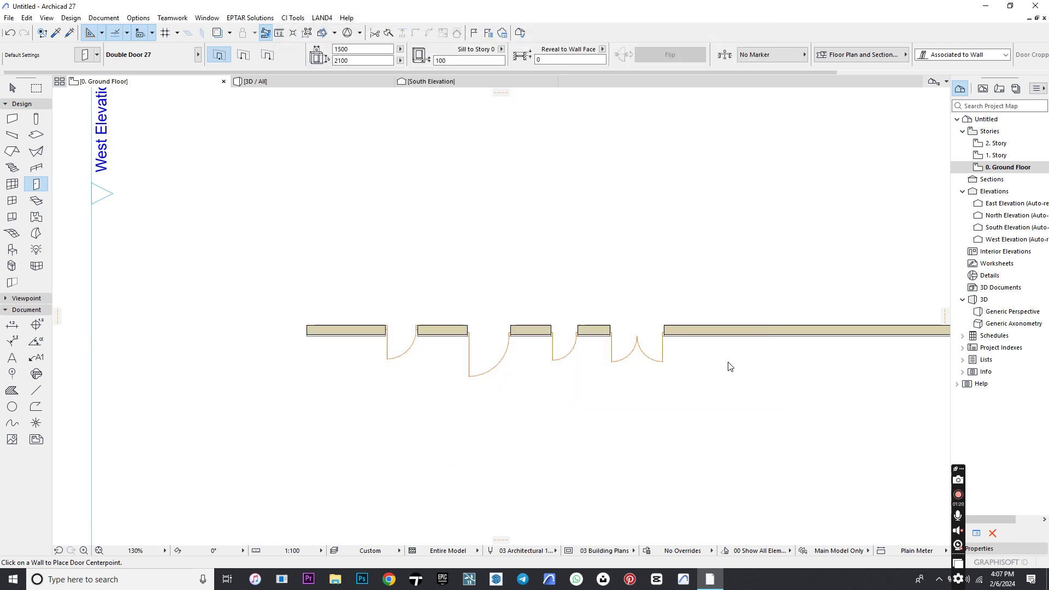
{"action": "left_click", "coordinate": [721, 331]}
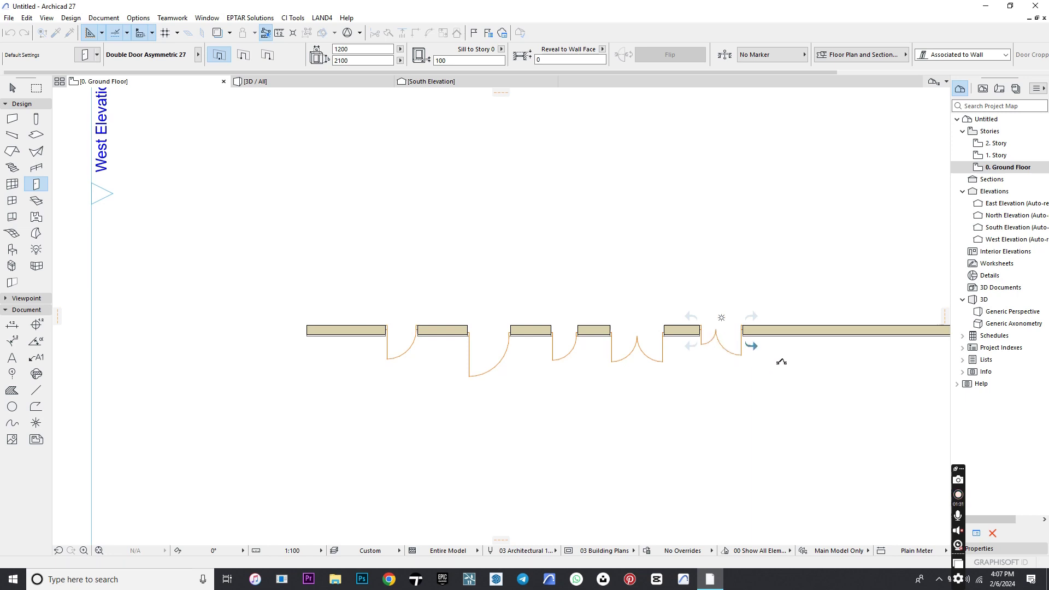
{"action": "left_click", "coordinate": [580, 369]}
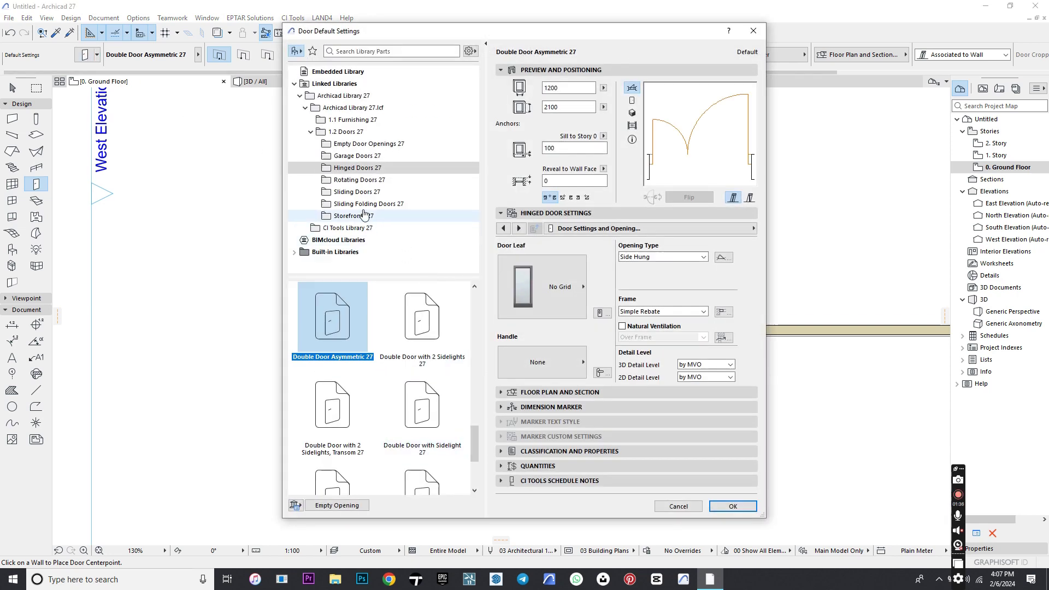
- Place a 1300 × 2100 Pivot Door 27 from Rotating Doors 27, swinging upward
{"action": "left_click", "coordinate": [354, 156]}
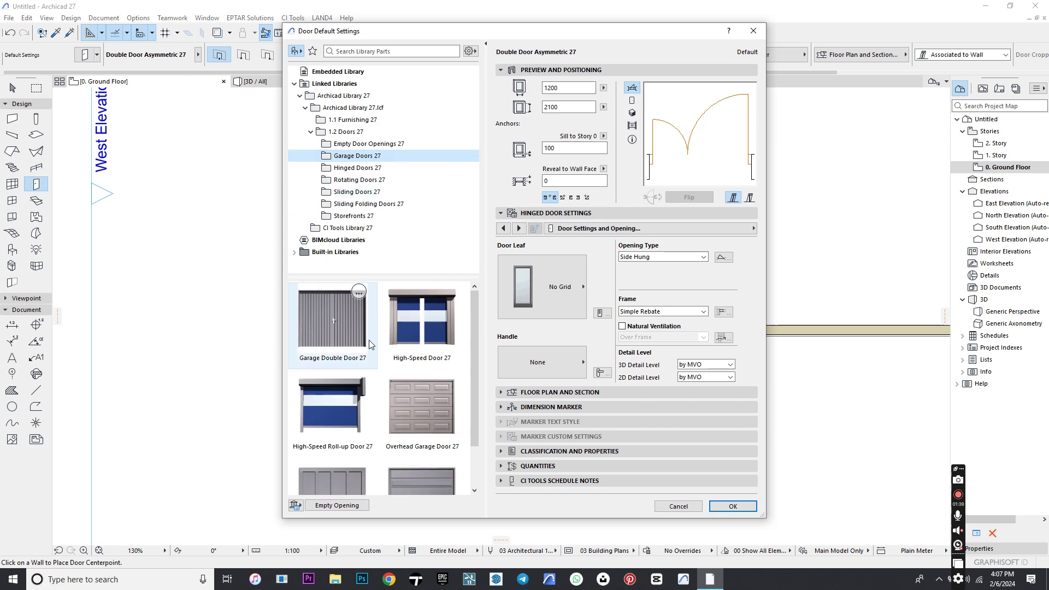
{"action": "scroll", "coordinate": [367, 405], "scroll_direction": "down", "scroll_amount": 2}
{"action": "scroll", "coordinate": [355, 432], "scroll_direction": "up", "scroll_amount": 2}
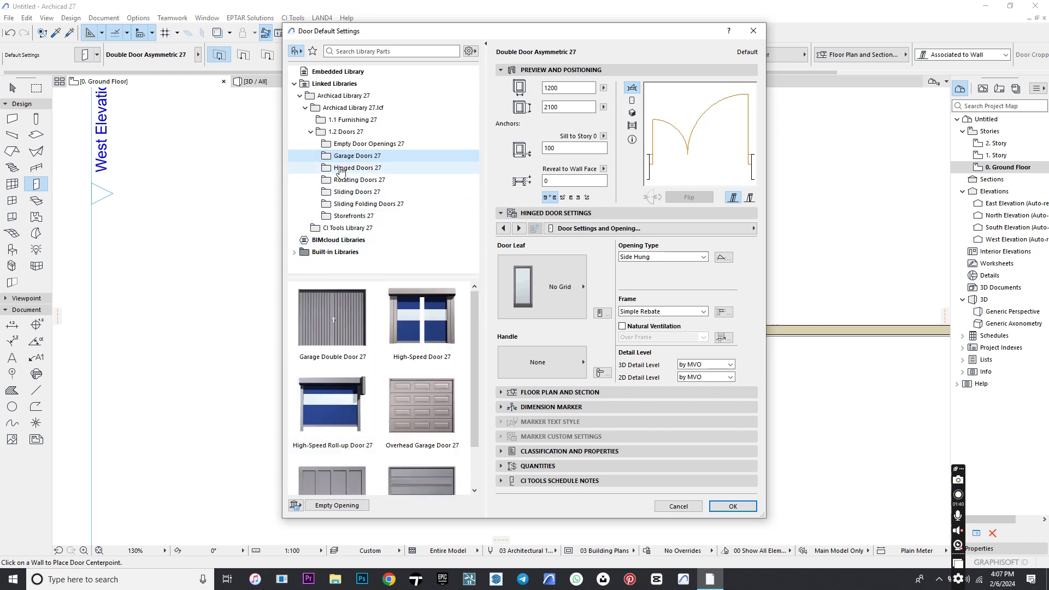
{"action": "left_click", "coordinate": [352, 180]}
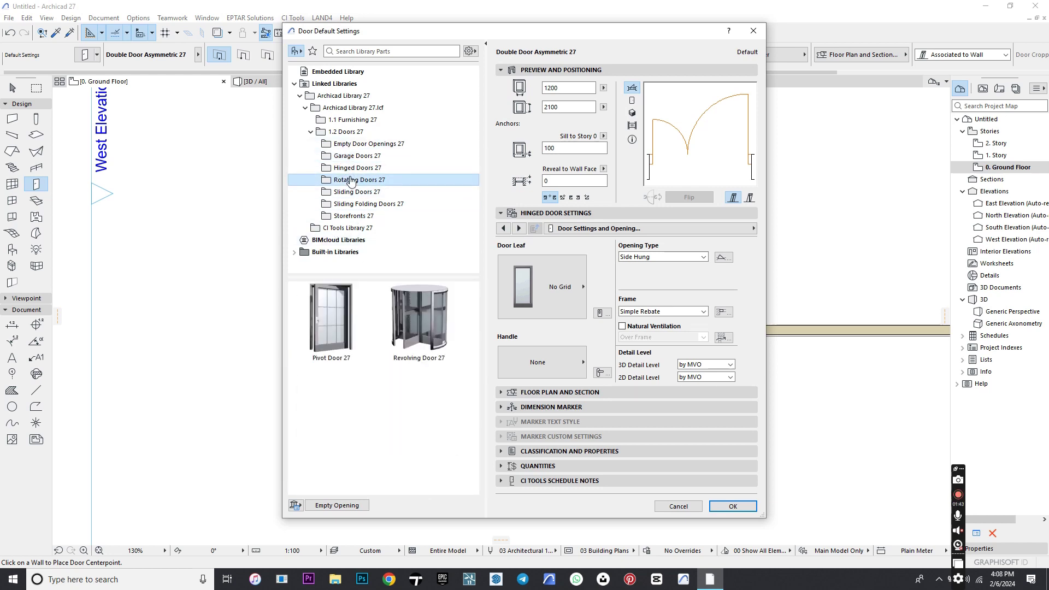
{"action": "left_click", "coordinate": [324, 336]}
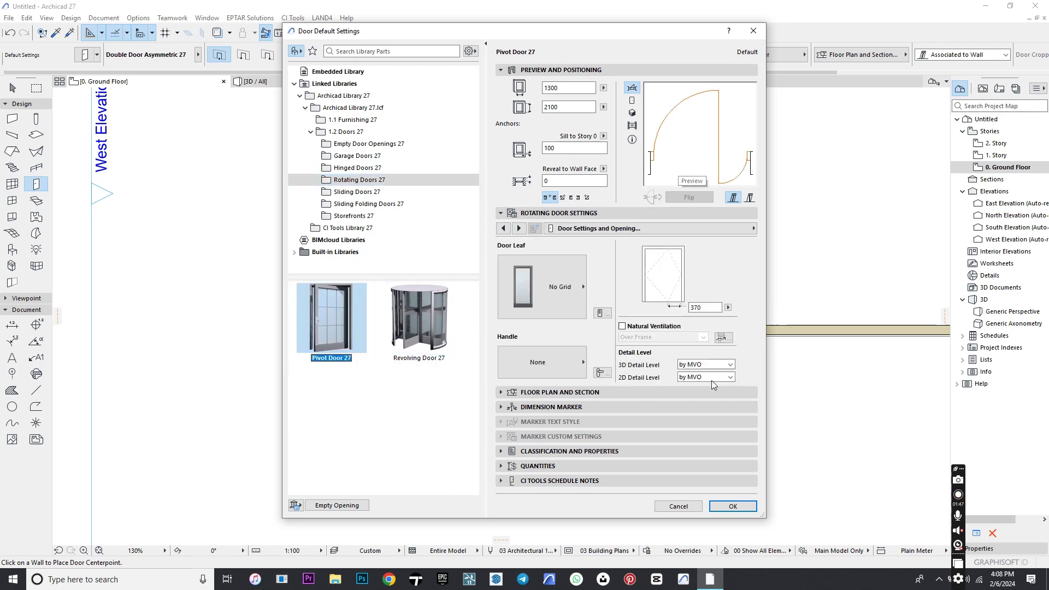
{"action": "left_click", "coordinate": [734, 507]}
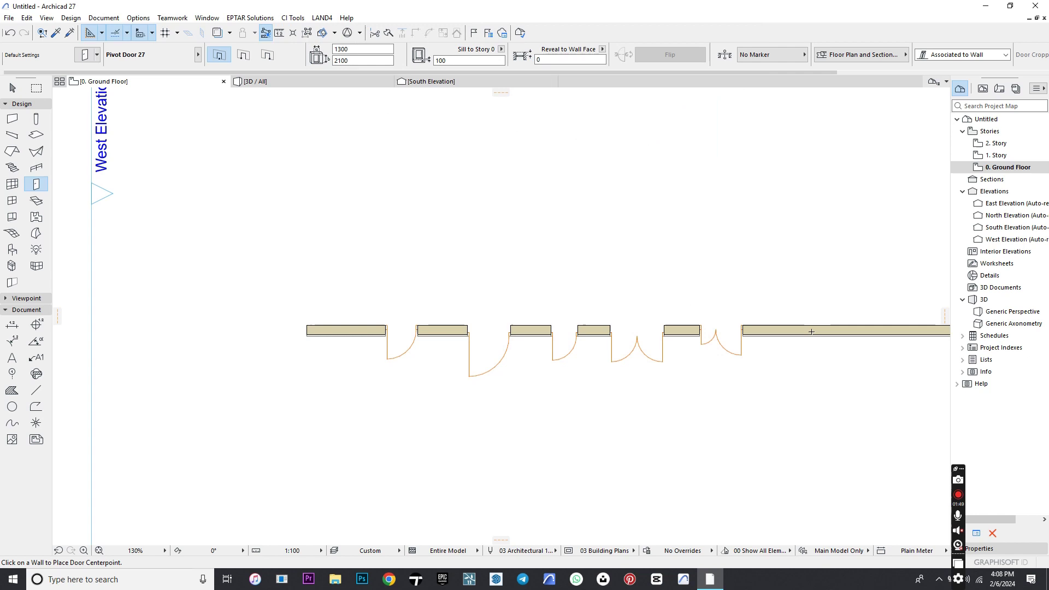
{"action": "left_click", "coordinate": [812, 332]}
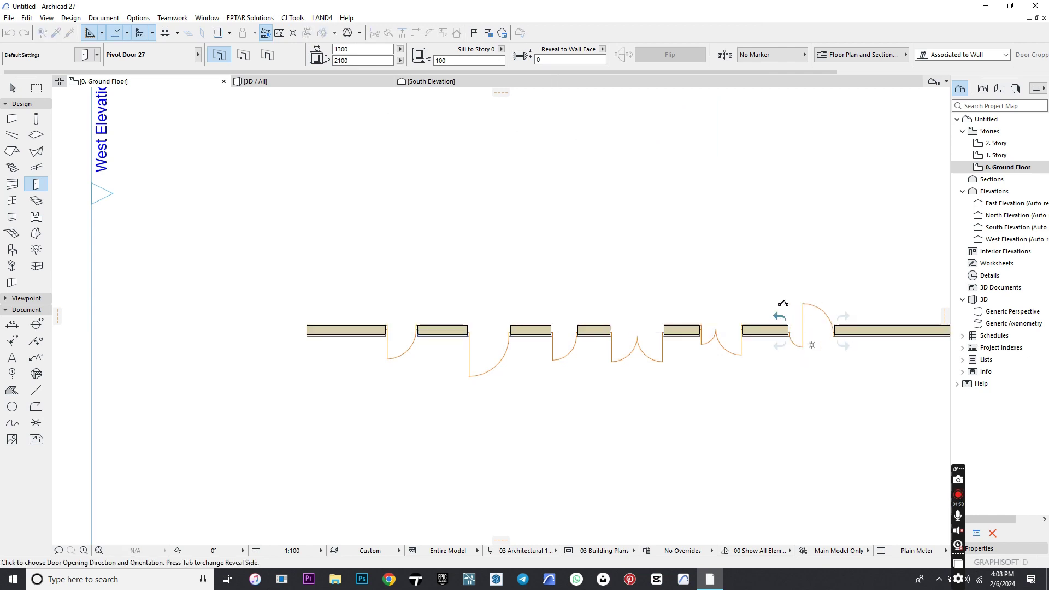
{"action": "left_click", "coordinate": [783, 304]}
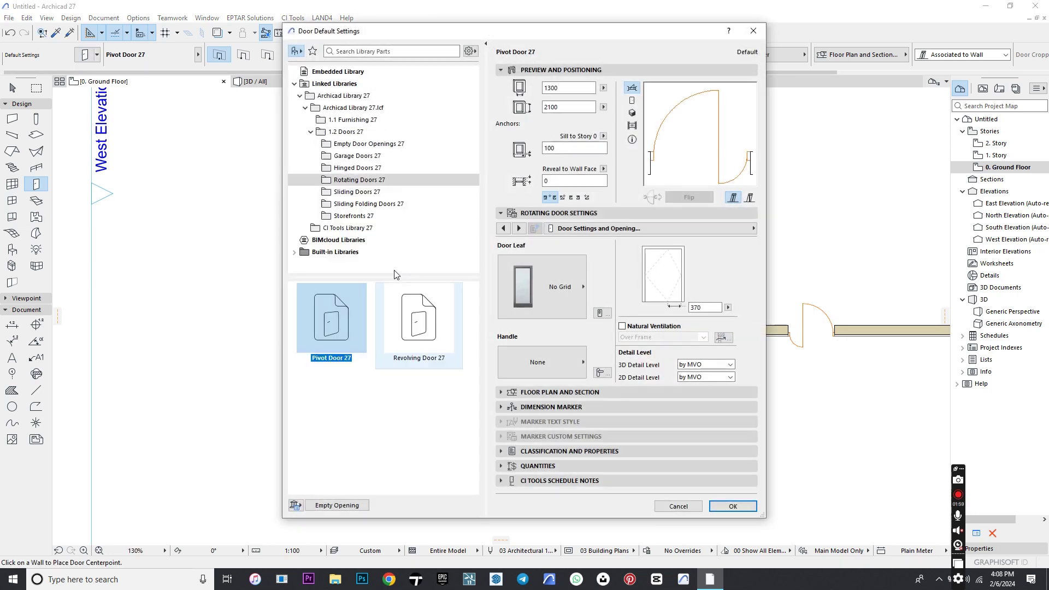
- Place a 2100 × 2100 Revolving Door 27 in the wall beside the pivot door
{"action": "left_click", "coordinate": [446, 331]}
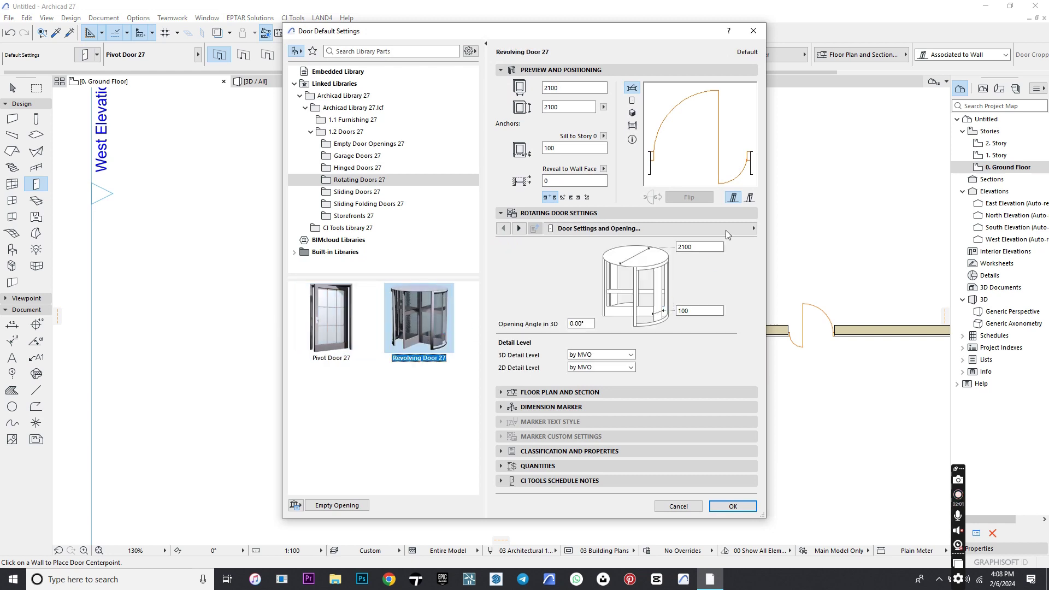
{"action": "left_click", "coordinate": [742, 500]}
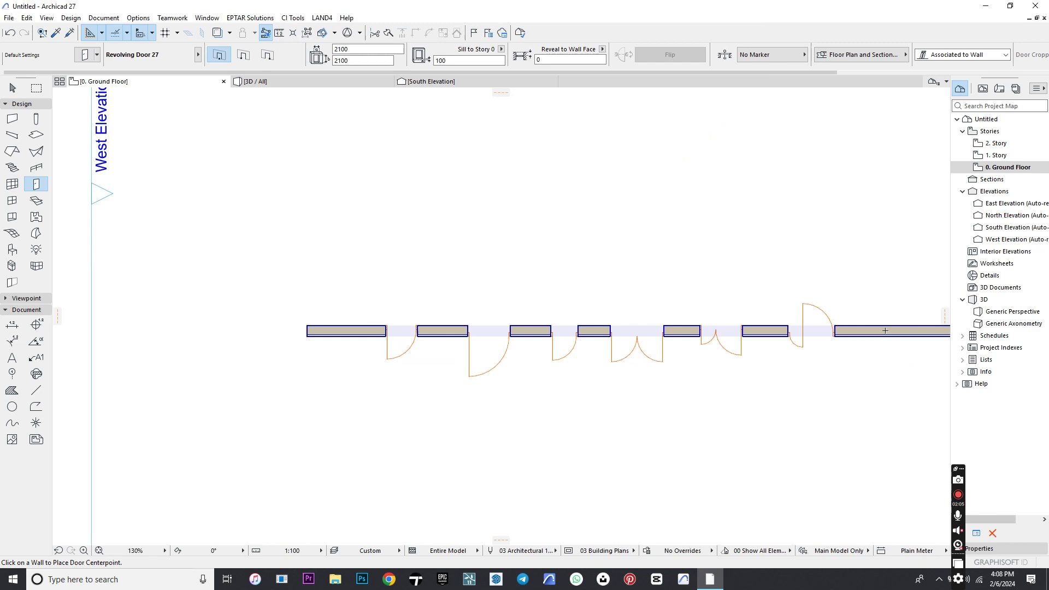
{"action": "left_click", "coordinate": [885, 330]}
{"action": "left_click", "coordinate": [890, 358]}
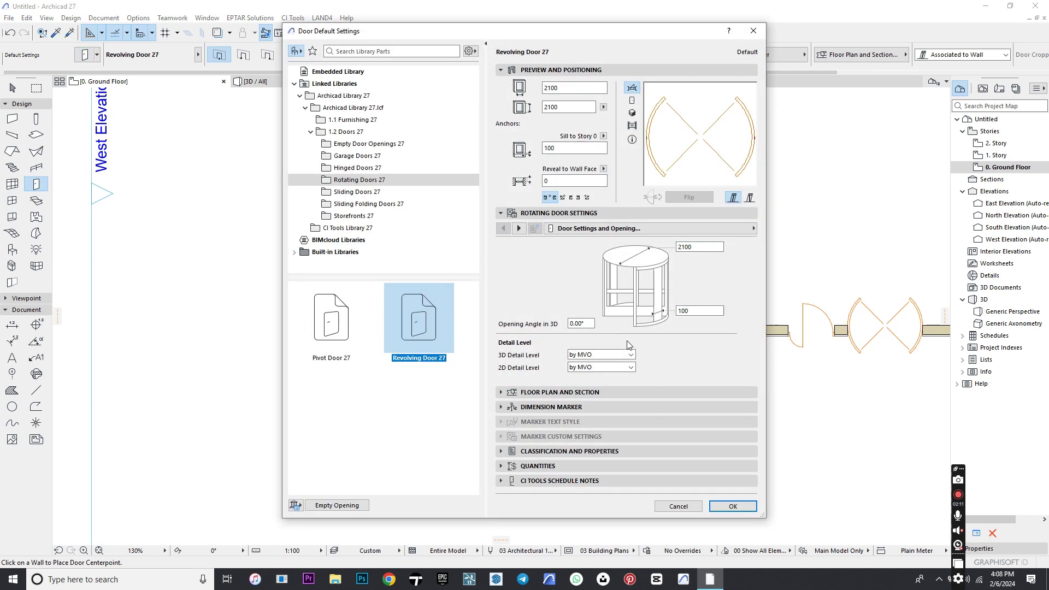
- Place a 1500 × 2100 Exterior Double Sliding Door 27 near the wall's right end
{"action": "left_click", "coordinate": [357, 192]}
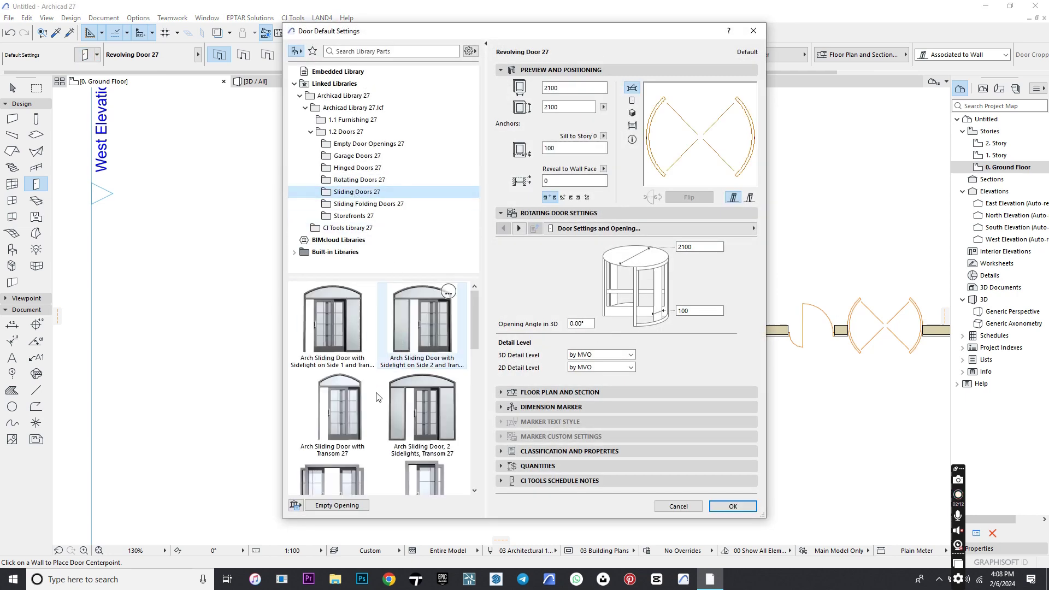
{"action": "scroll", "coordinate": [334, 328], "scroll_direction": "down", "scroll_amount": 3}
{"action": "left_click", "coordinate": [335, 331]}
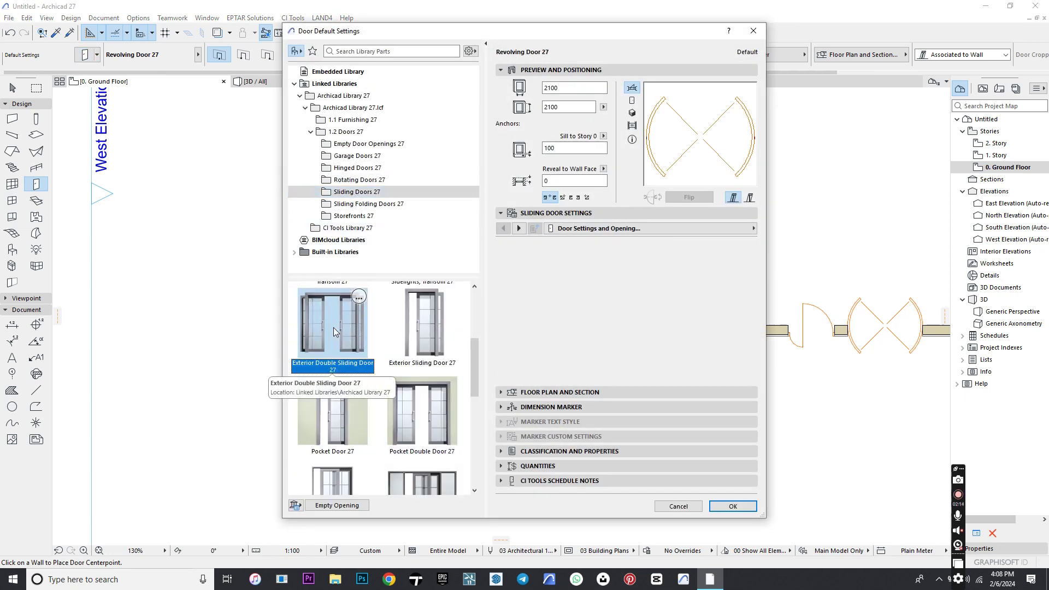
{"action": "left_click", "coordinate": [724, 508]}
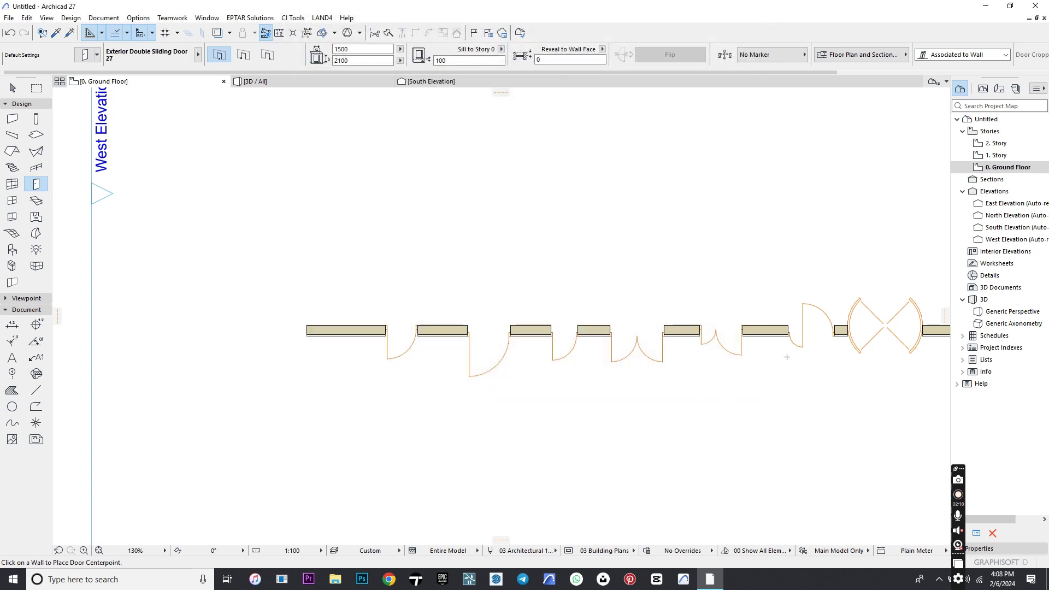
{"action": "middle_click_drag", "start_coordinate": [787, 356], "coordinate": [529, 369]}
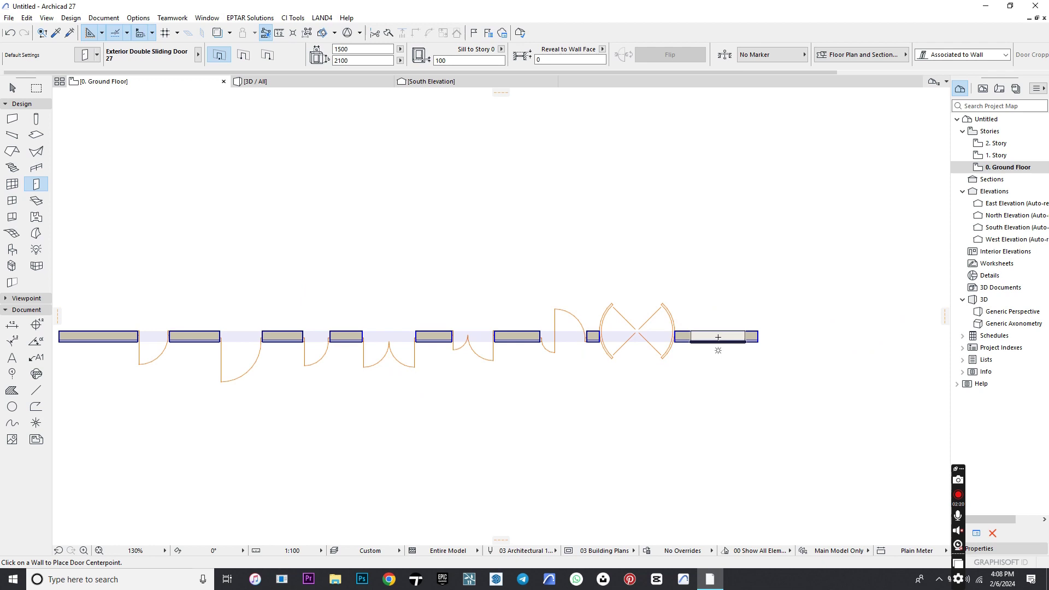
{"action": "left_click", "coordinate": [718, 337]}
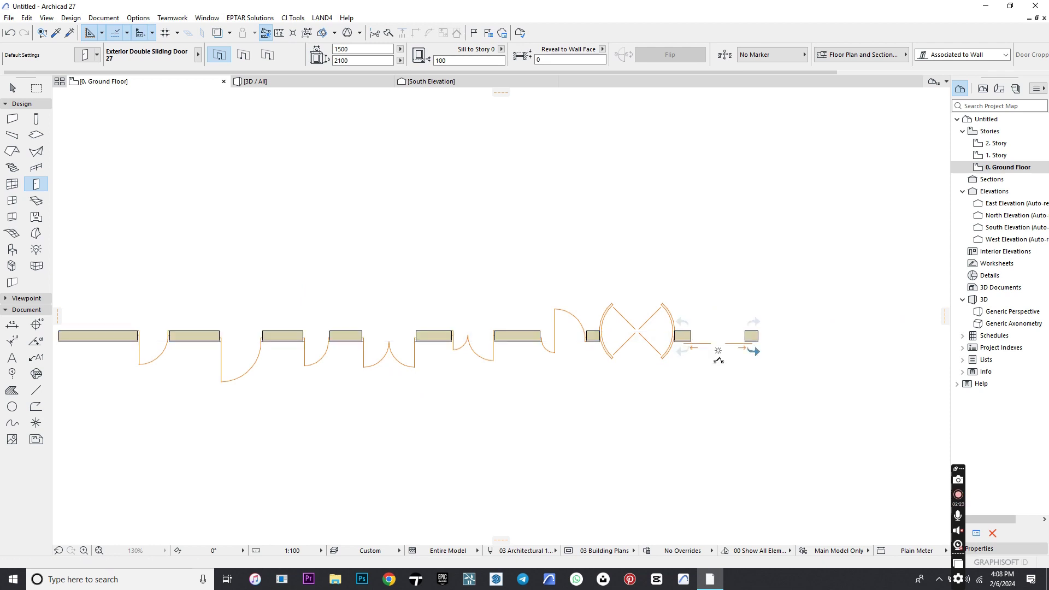
{"action": "left_click", "coordinate": [718, 360]}
{"action": "left_click", "coordinate": [340, 85]}
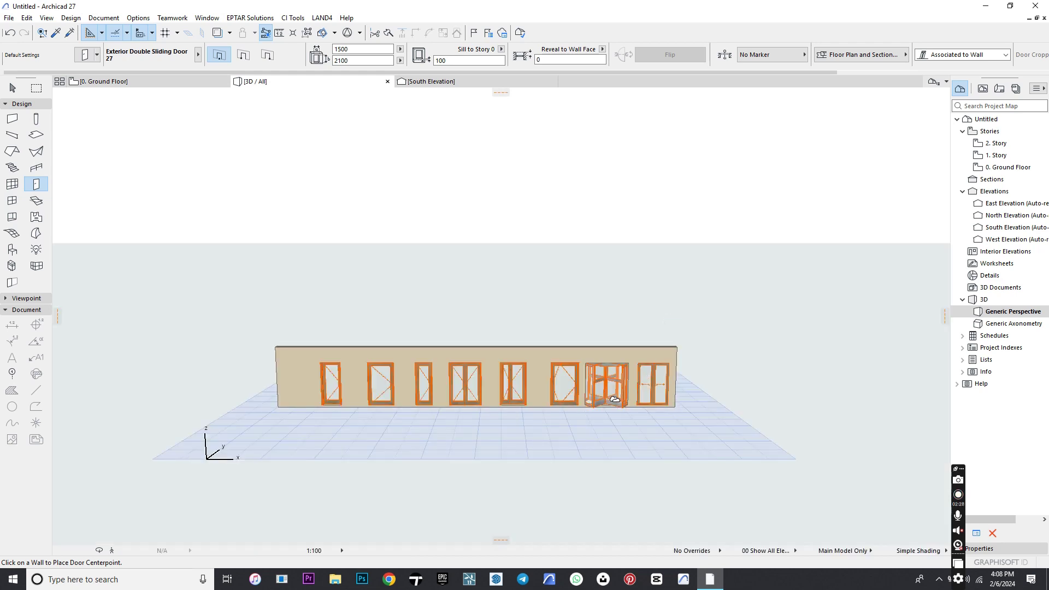
- Zoom the 3D view in toward the leftmost door of the wall
{"action": "scroll", "coordinate": [596, 383], "scroll_direction": "up", "scroll_amount": 5}
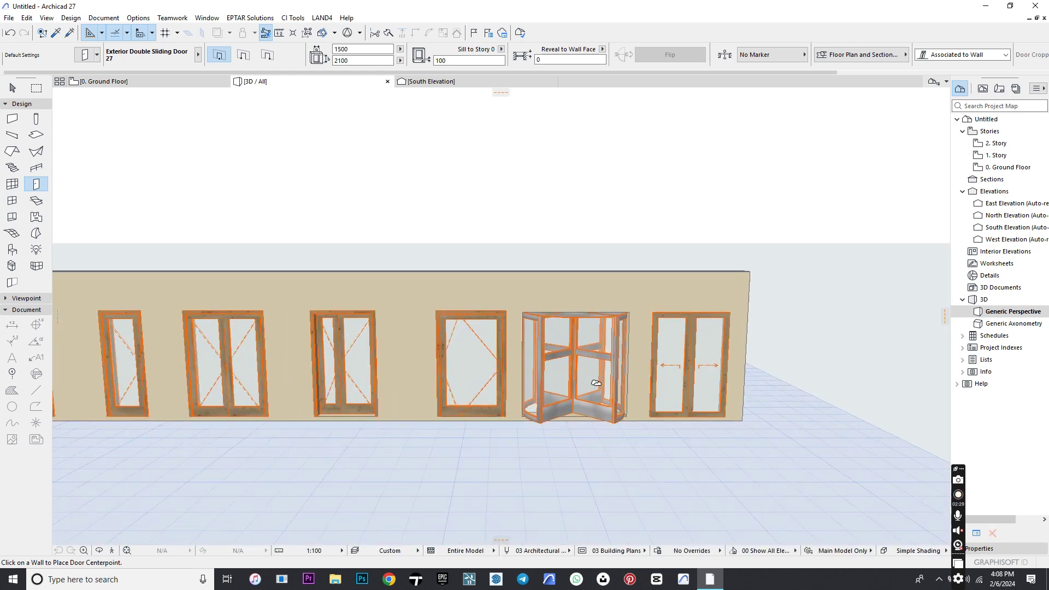
{"action": "scroll", "coordinate": [503, 365], "scroll_direction": "down", "scroll_amount": 3}
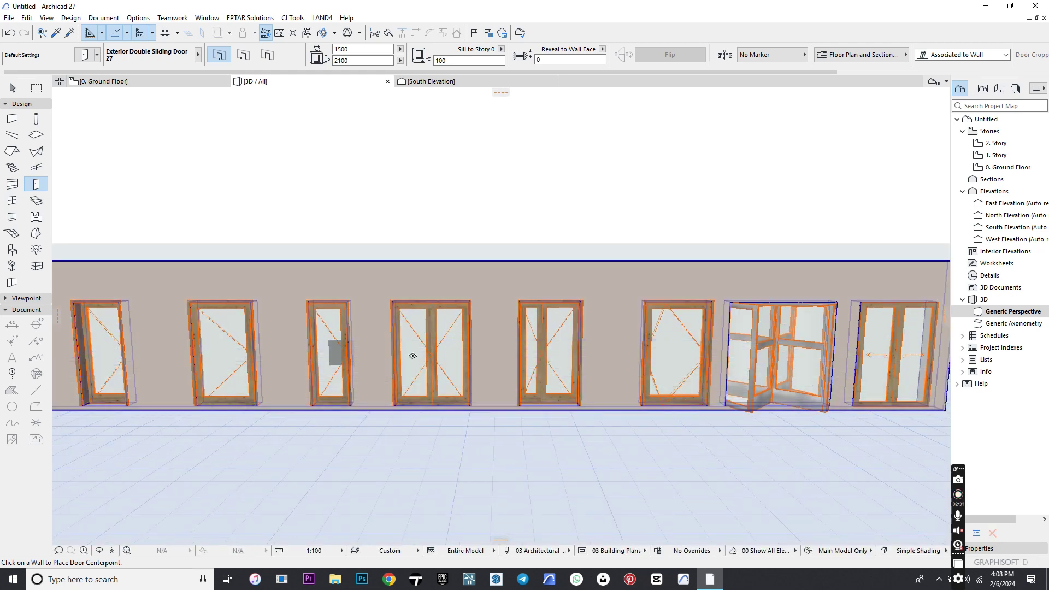
{"action": "scroll", "coordinate": [420, 361], "scroll_direction": "down", "scroll_amount": 3}
{"action": "scroll", "coordinate": [263, 353], "scroll_direction": "up", "scroll_amount": 4}
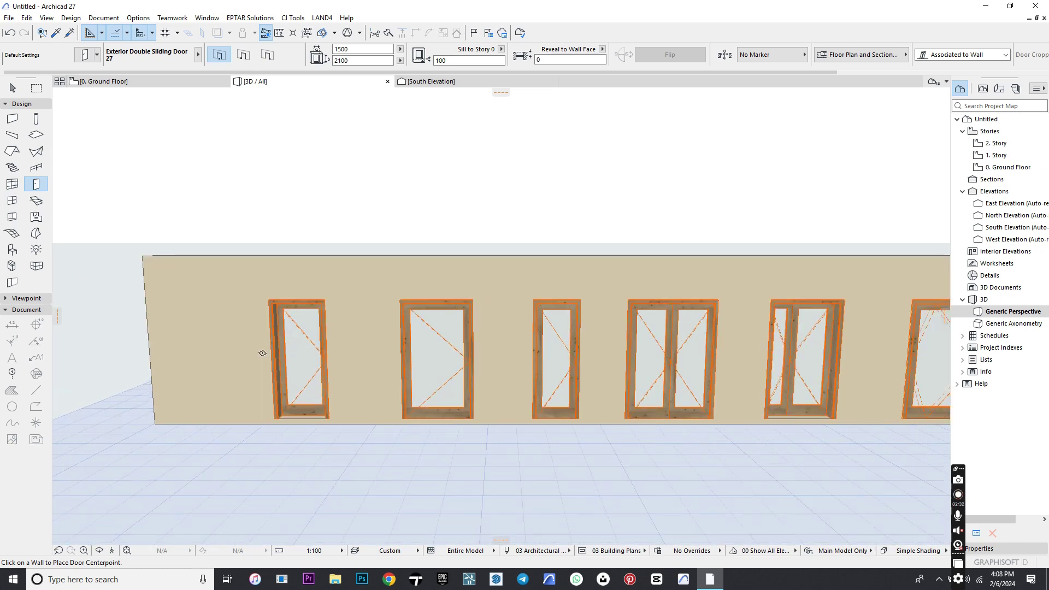
{"action": "scroll", "coordinate": [262, 353], "scroll_direction": "up", "scroll_amount": 2}
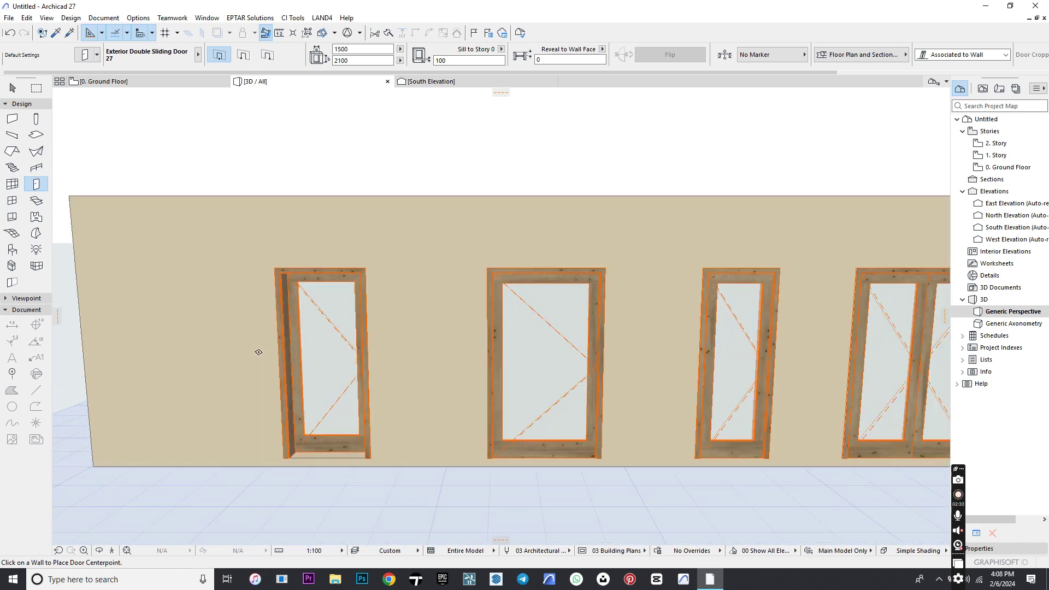
- Give the leftmost Door 27 a Style 16 paneled leaf and a Handle 4 handle
{"action": "left_click", "coordinate": [322, 355]}
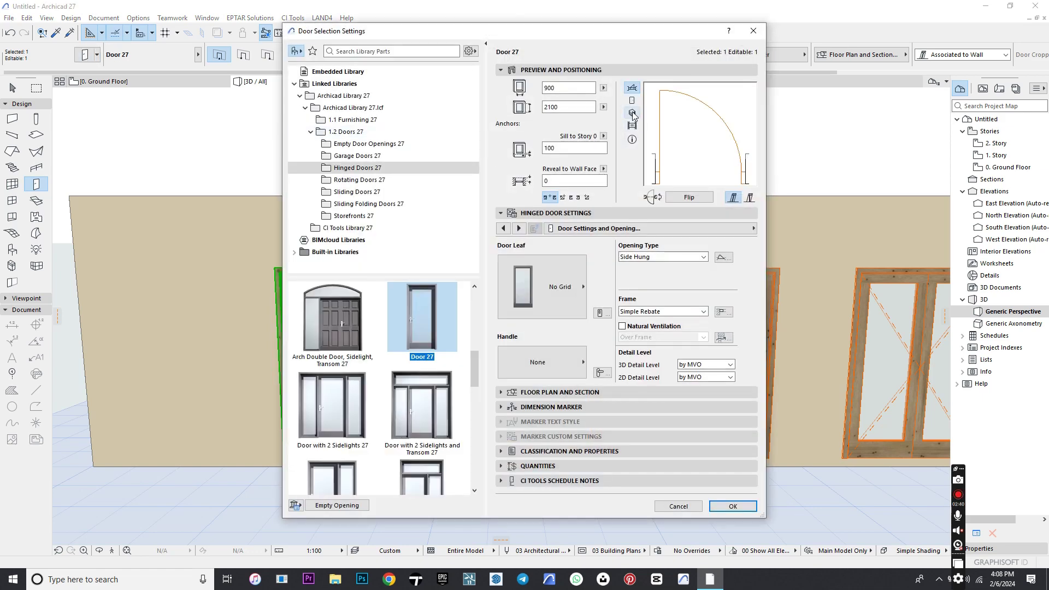
{"action": "left_click", "coordinate": [633, 114]}
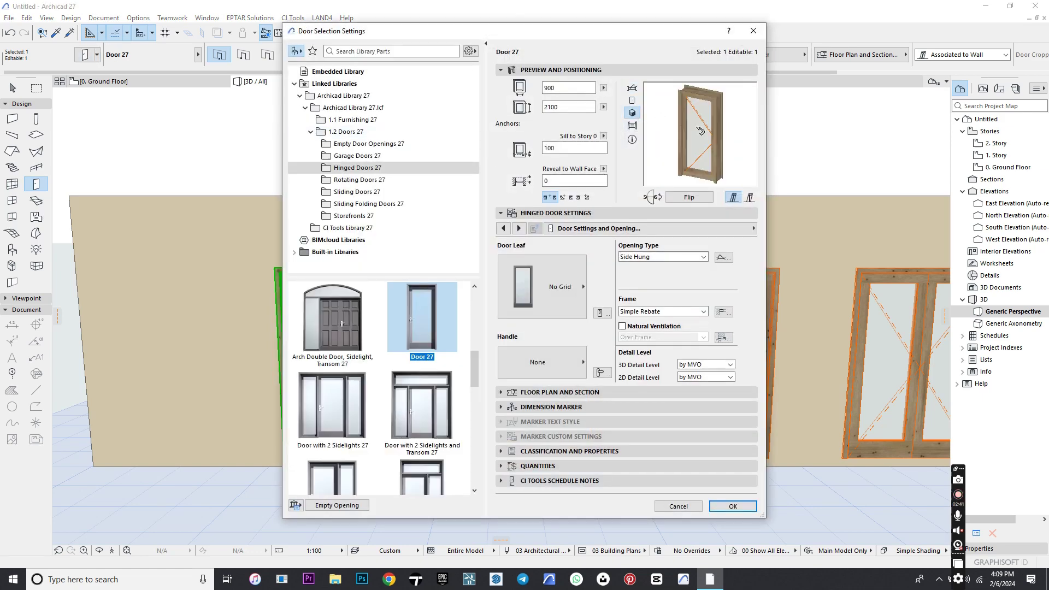
{"action": "left_click", "coordinate": [560, 302]}
{"action": "mouse_move", "coordinate": [625, 556]}
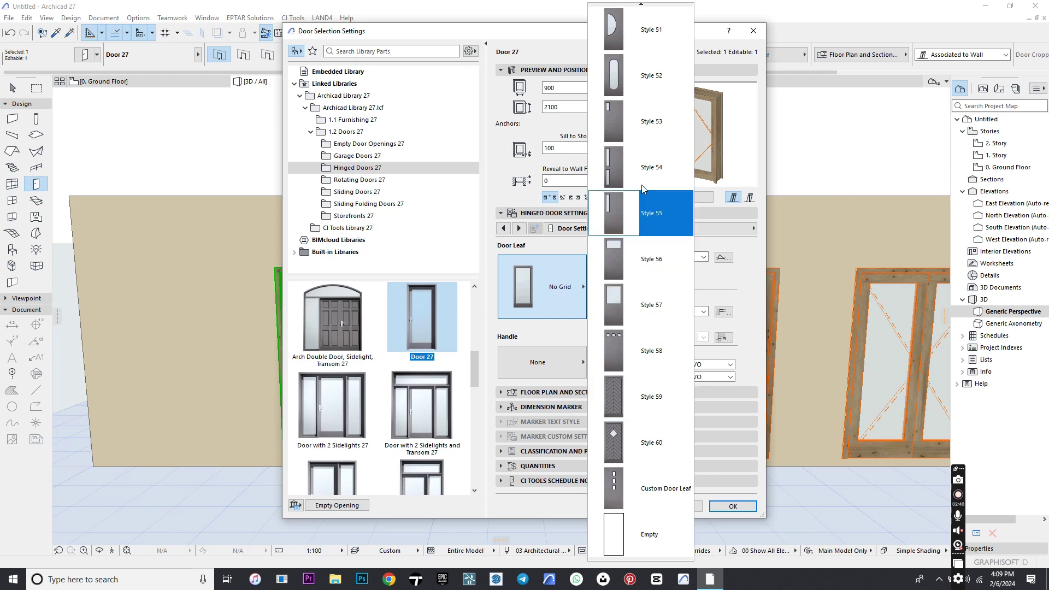
{"action": "mouse_move", "coordinate": [641, 6]}
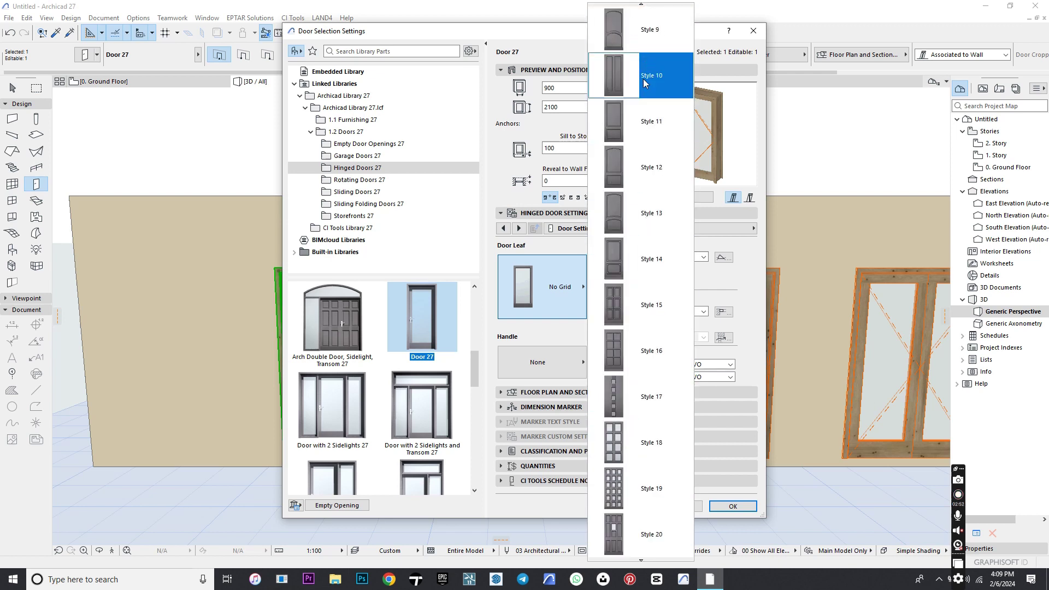
{"action": "left_click", "coordinate": [634, 344]}
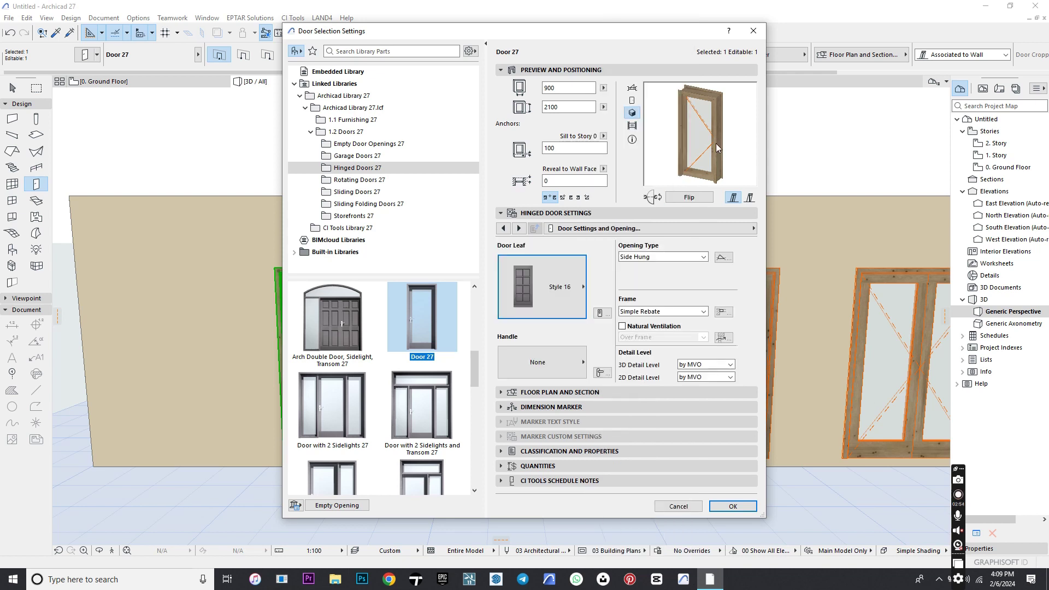
{"action": "left_click", "coordinate": [566, 360]}
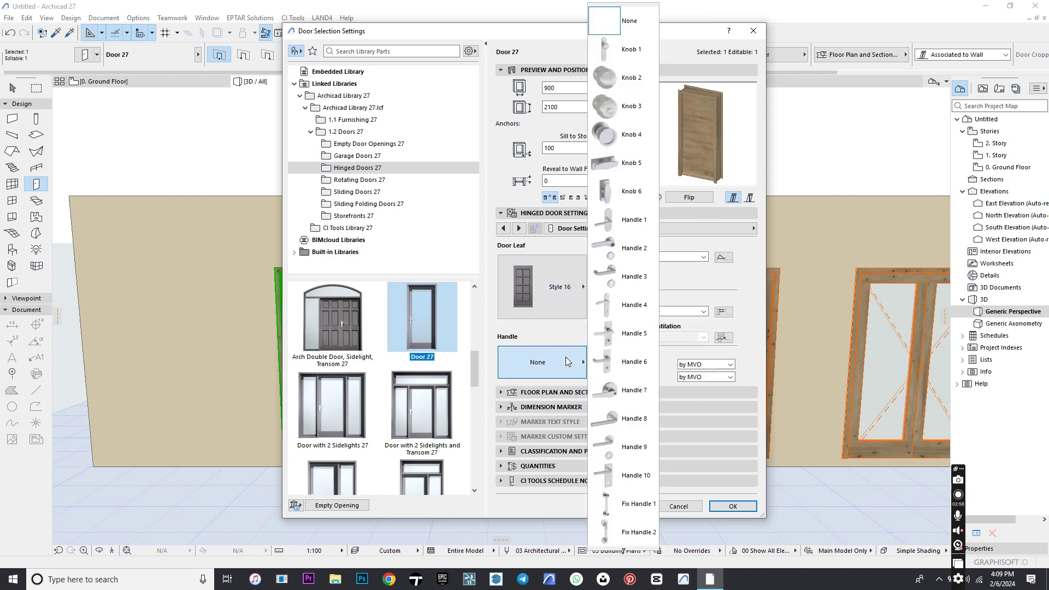
{"action": "left_click", "coordinate": [608, 305]}
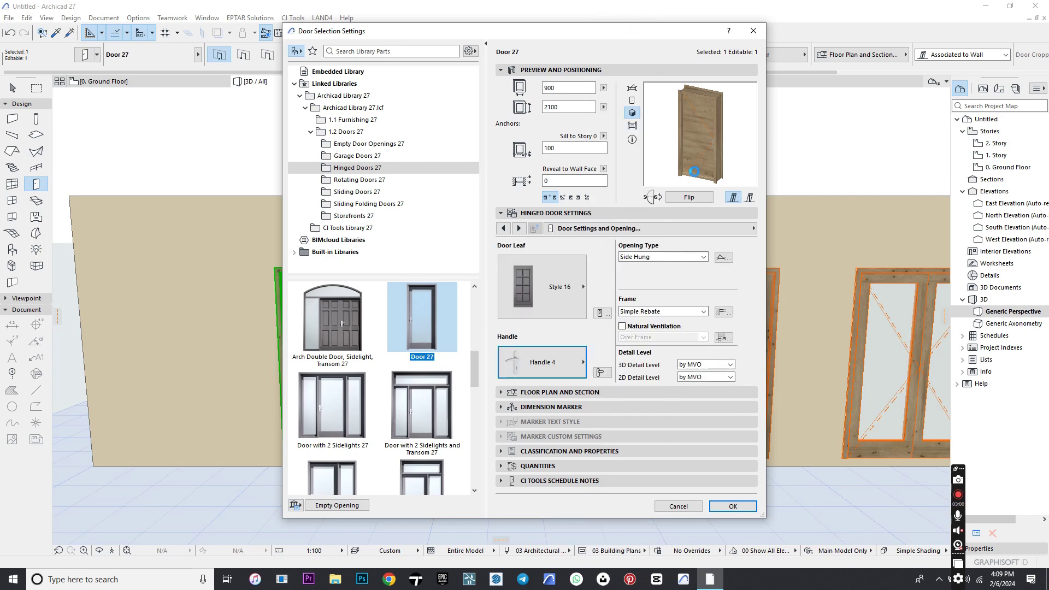
- On the Model Attributes page, set Frame Outside to Wood - Walnut Horizontal and Frame Inside to Wood - Mahogany Vertical
{"action": "left_click", "coordinate": [566, 229]}
{"action": "left_click", "coordinate": [812, 325]}
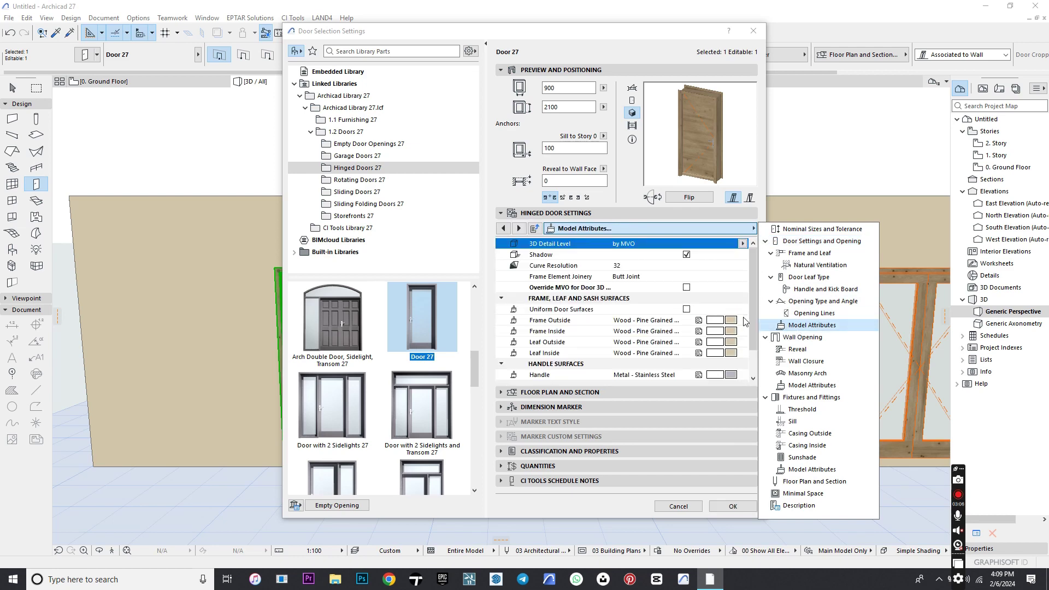
{"action": "left_click", "coordinate": [742, 322]}
{"action": "left_click", "coordinate": [742, 320]}
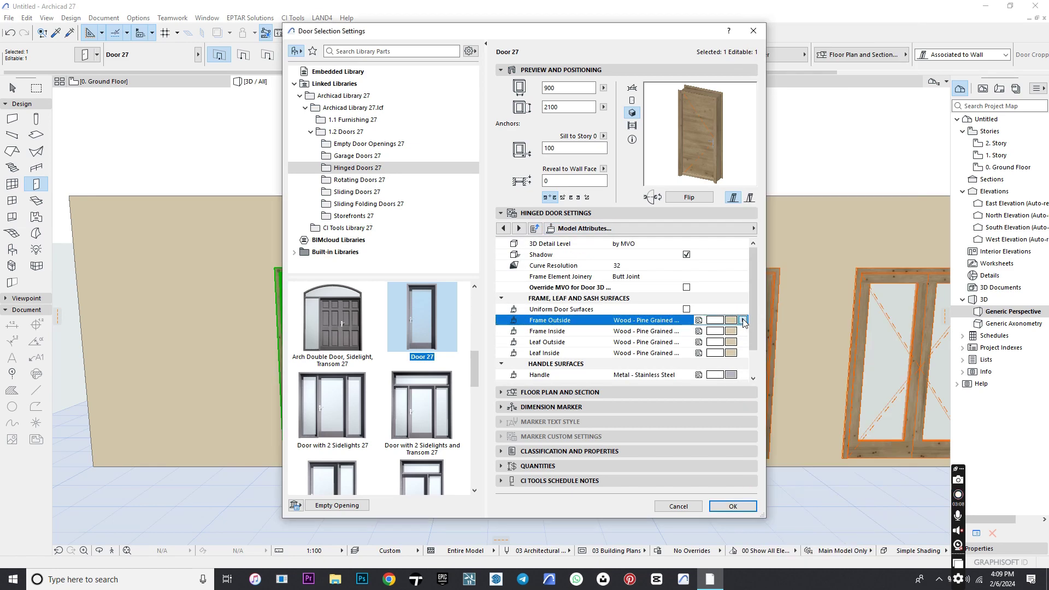
{"action": "left_click", "coordinate": [799, 539]}
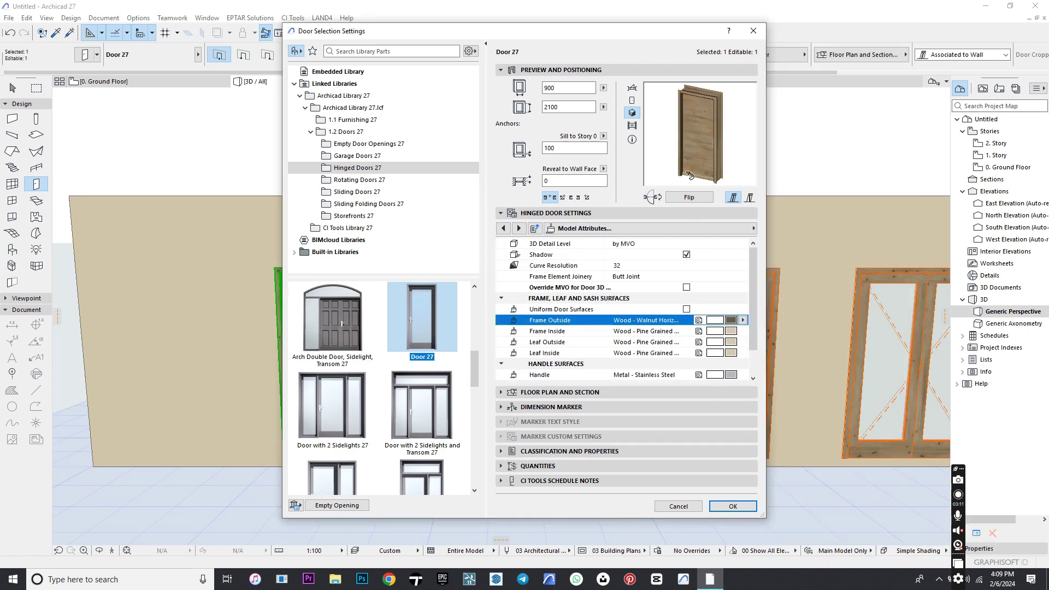
{"action": "left_click", "coordinate": [743, 331]}
{"action": "left_click", "coordinate": [743, 332]}
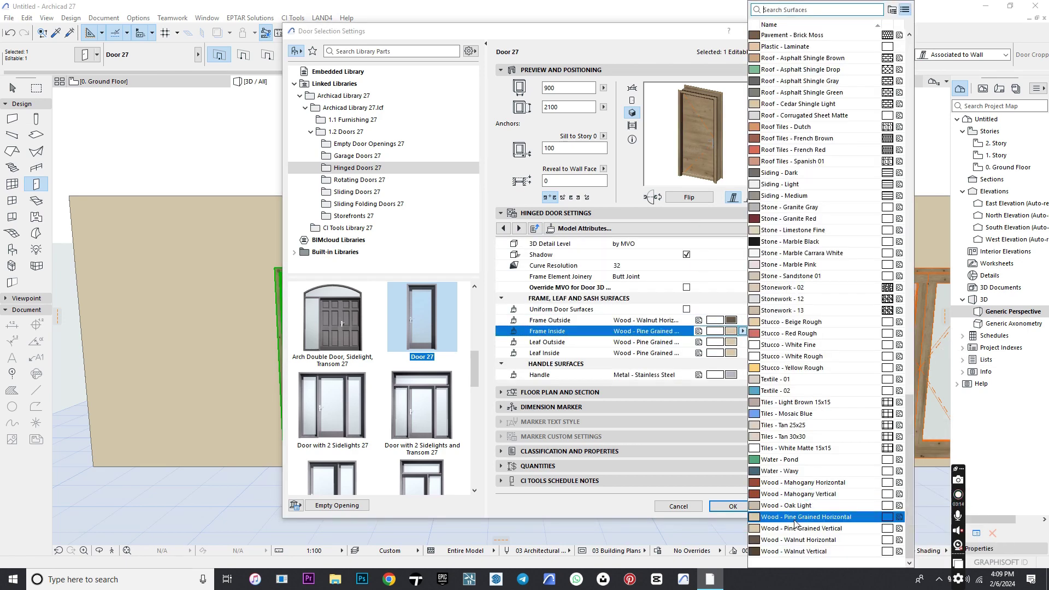
{"action": "left_click", "coordinate": [795, 494]}
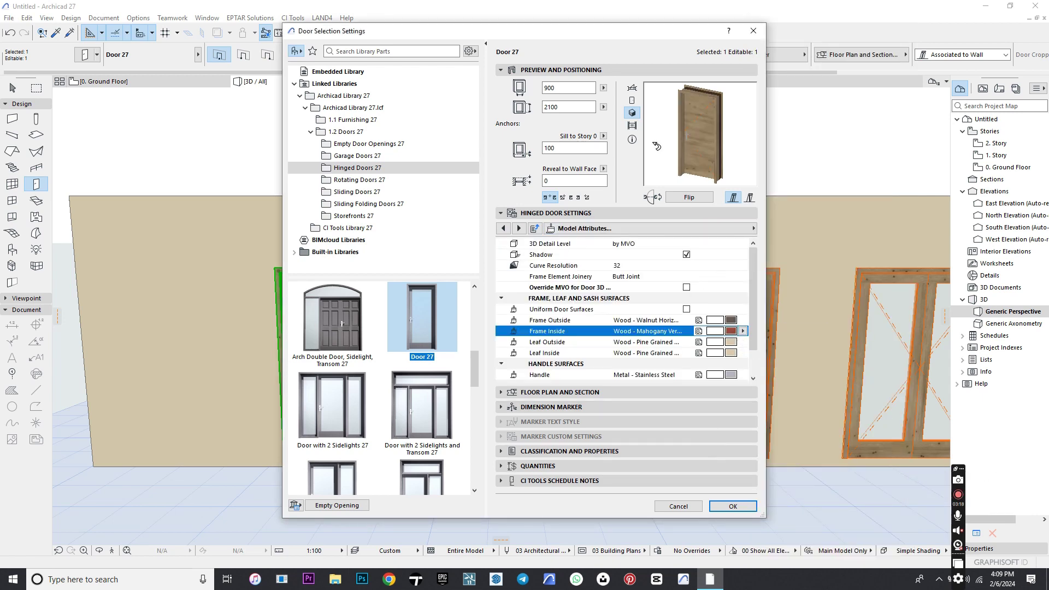
- Set both Leaf Outside and Leaf Inside surfaces to Wood - Walnut Horizontal
{"action": "left_click", "coordinate": [741, 342]}
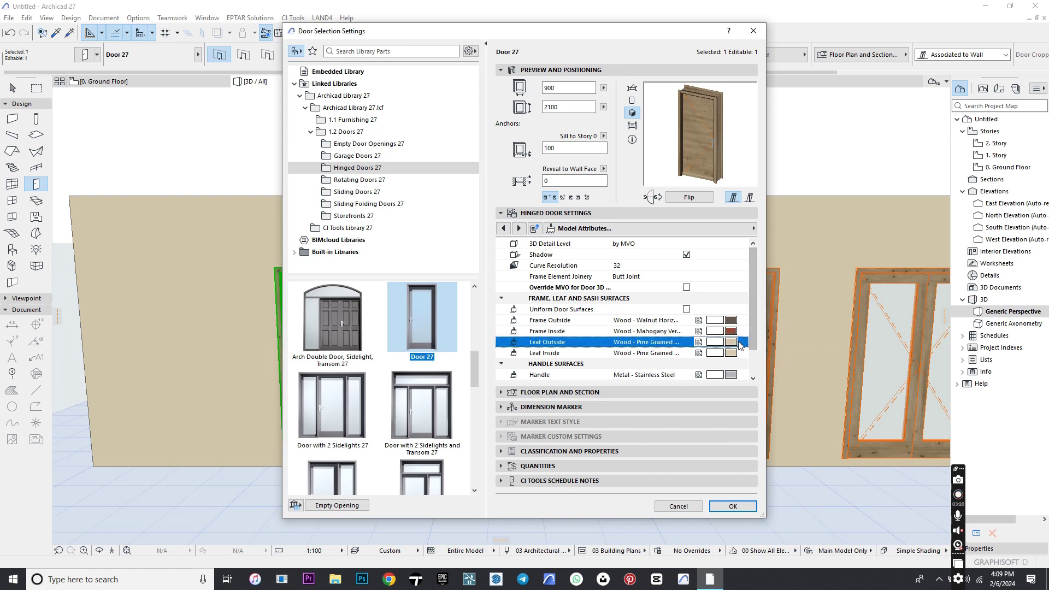
{"action": "left_click", "coordinate": [742, 343]}
{"action": "left_click", "coordinate": [807, 540]}
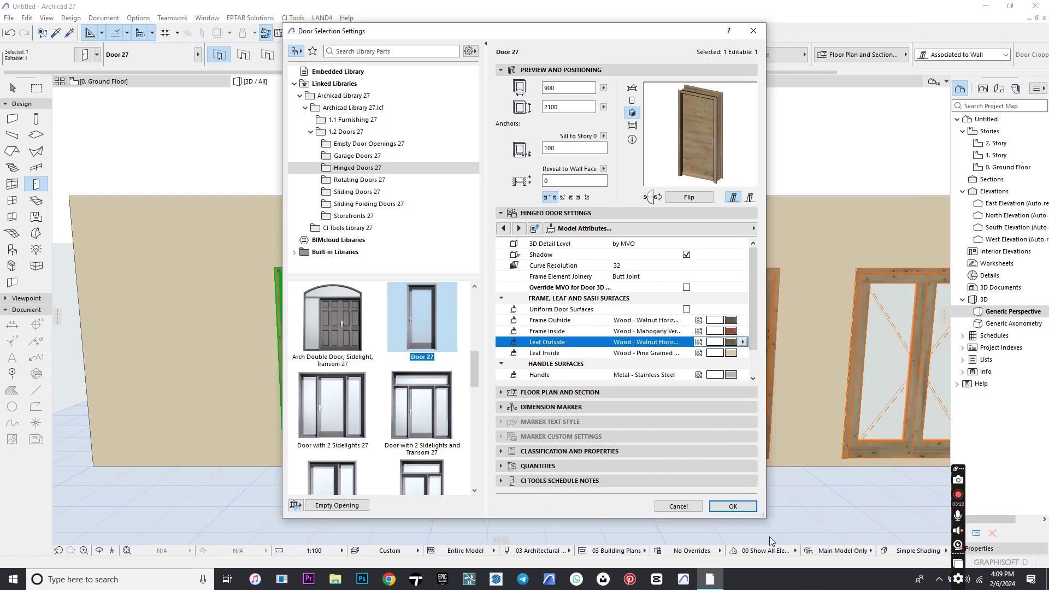
{"action": "left_click", "coordinate": [745, 353]}
{"action": "left_click", "coordinate": [743, 354]}
{"action": "left_click", "coordinate": [770, 472]}
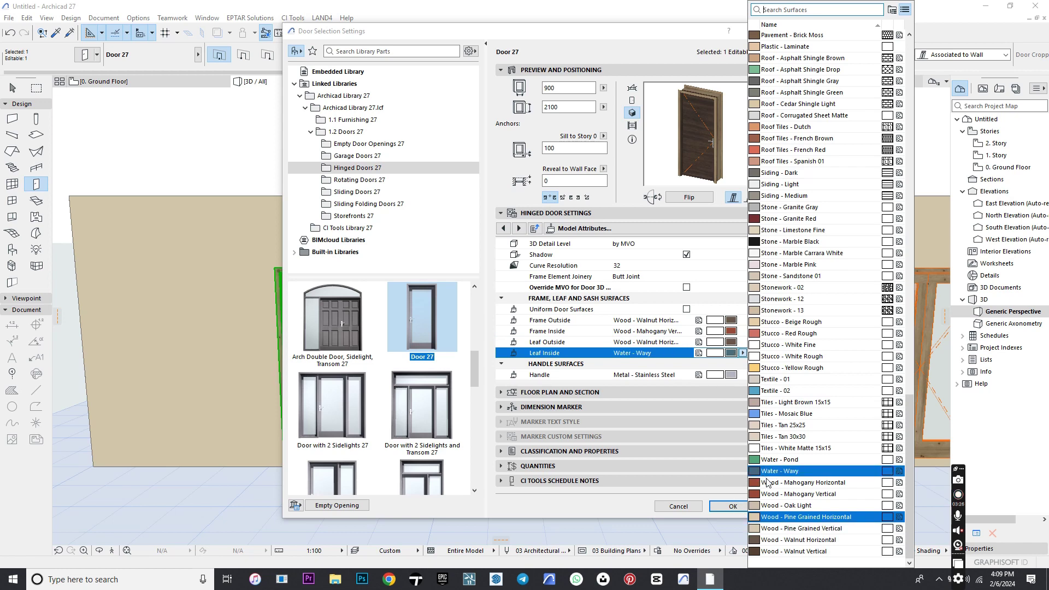
{"action": "left_click", "coordinate": [807, 540]}
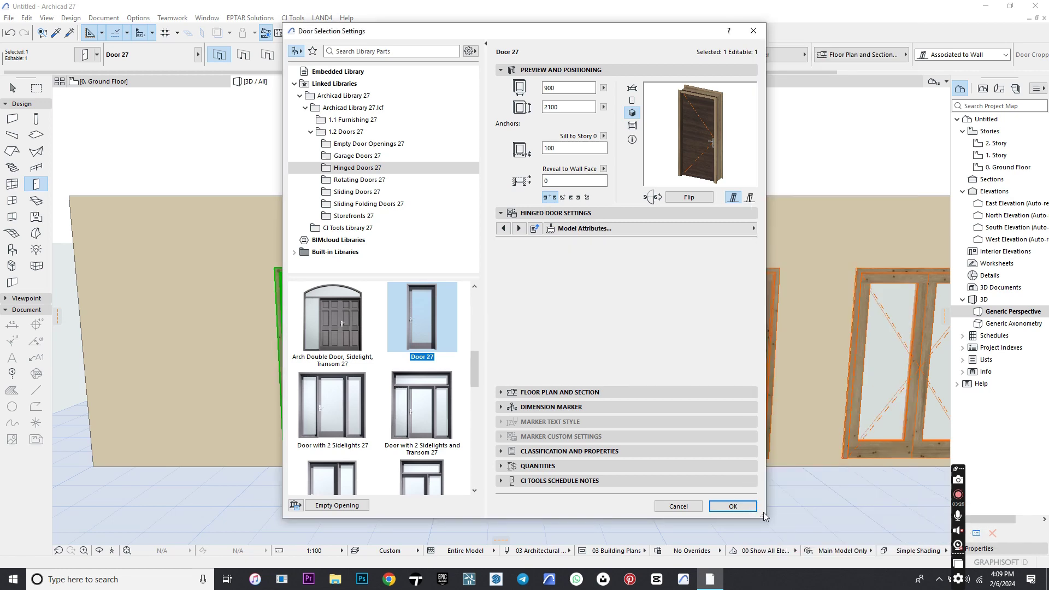
- Confirm the door settings with OK and zoom the 3D view in on the first door
{"action": "left_click", "coordinate": [734, 506]}
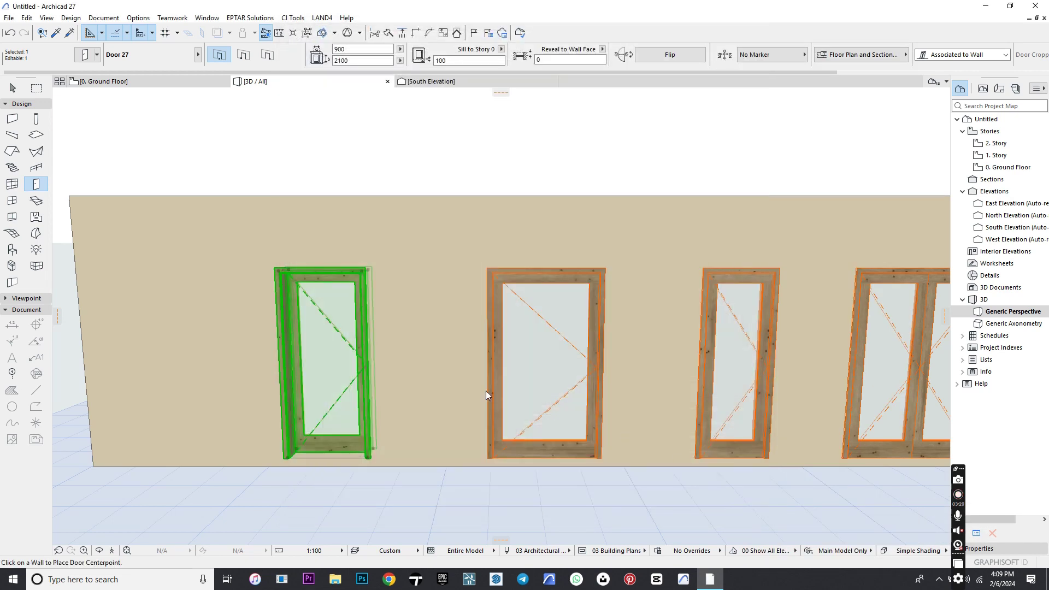
{"action": "scroll", "coordinate": [269, 418], "scroll_direction": "up", "scroll_amount": 6}
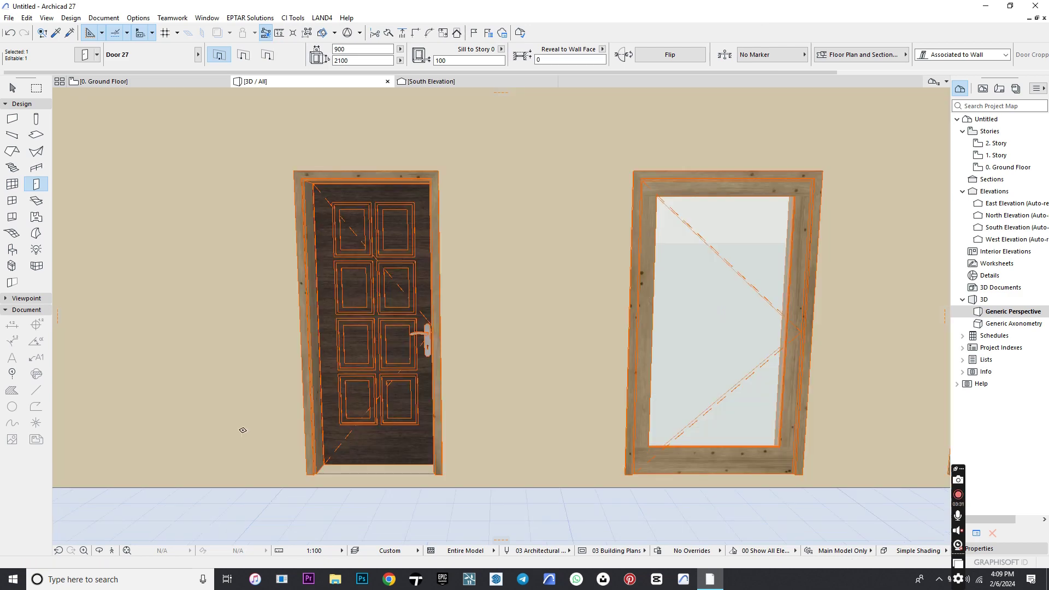
{"action": "scroll", "coordinate": [280, 396], "scroll_direction": "down", "scroll_amount": 4}
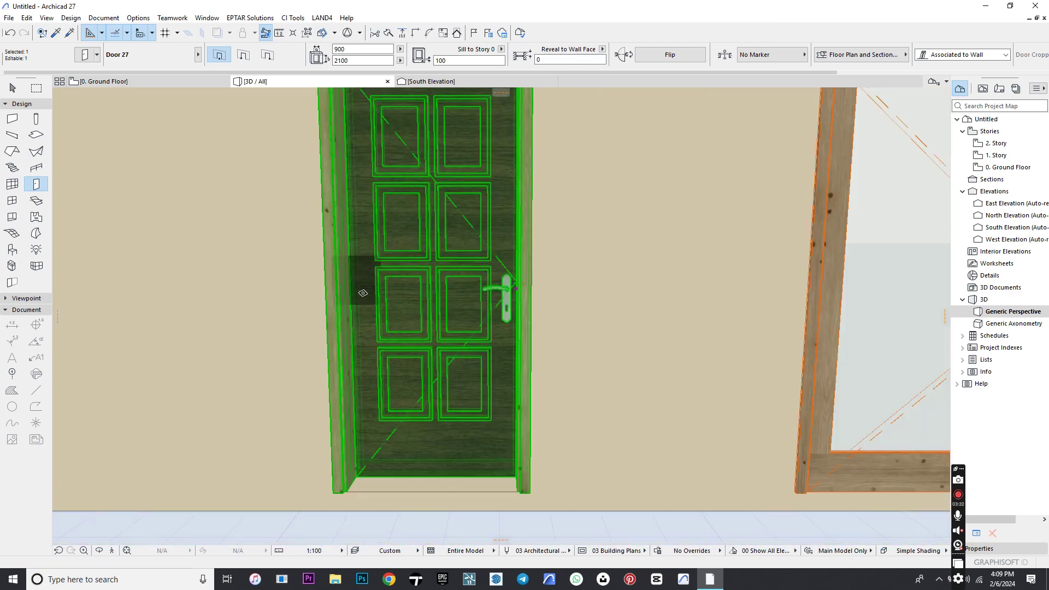
{"action": "scroll", "coordinate": [360, 290], "scroll_direction": "down", "scroll_amount": 1}
{"action": "scroll", "coordinate": [465, 168], "scroll_direction": "down", "scroll_amount": 1}
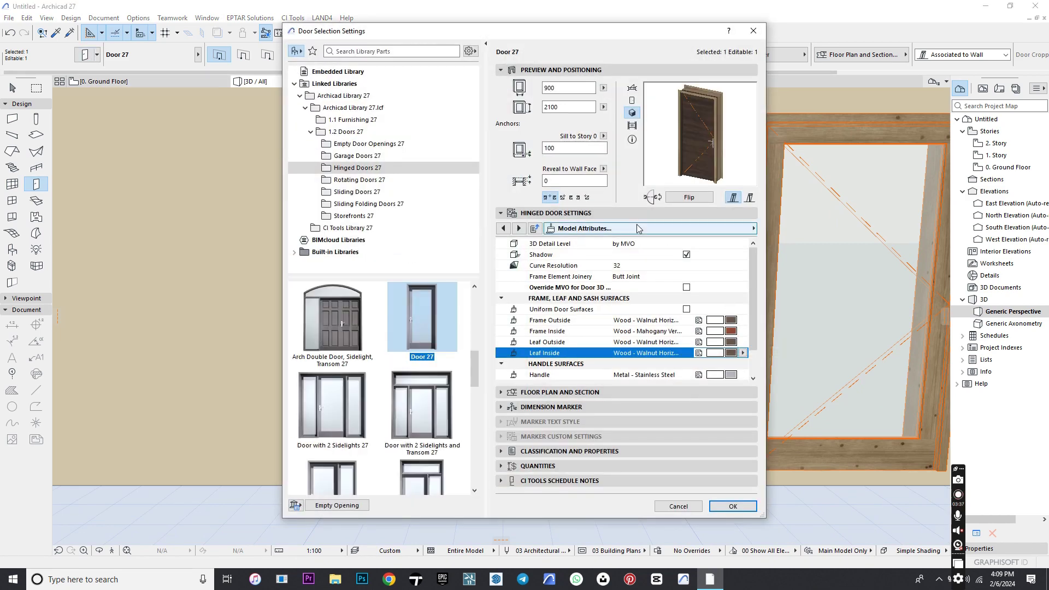
- Open the door's casing surface page via Casing Inside, showing Wood - Pine Grained on both sides
{"action": "left_click", "coordinate": [638, 229]}
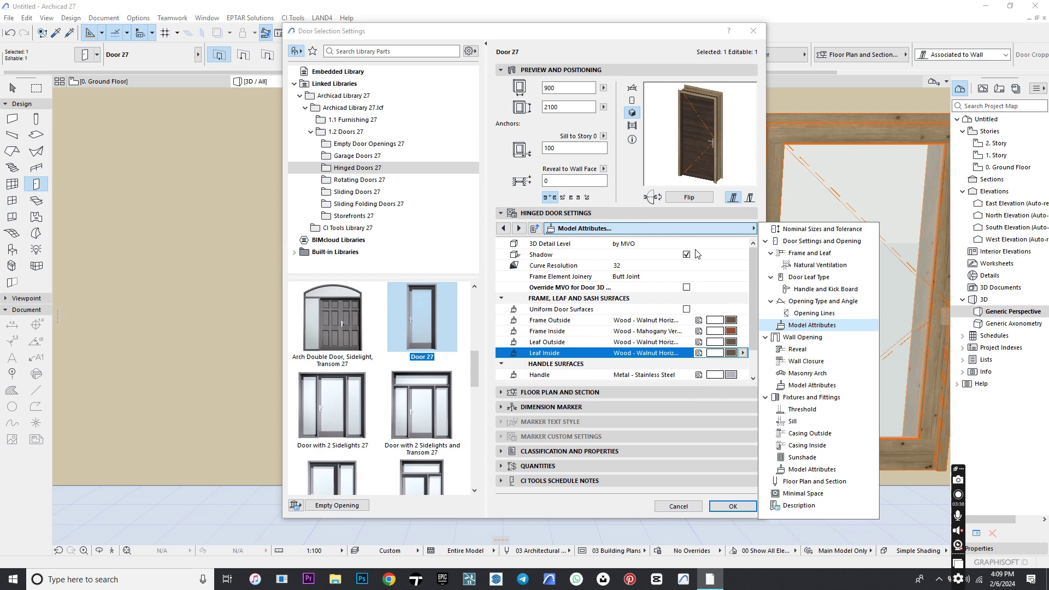
{"action": "left_click", "coordinate": [802, 446]}
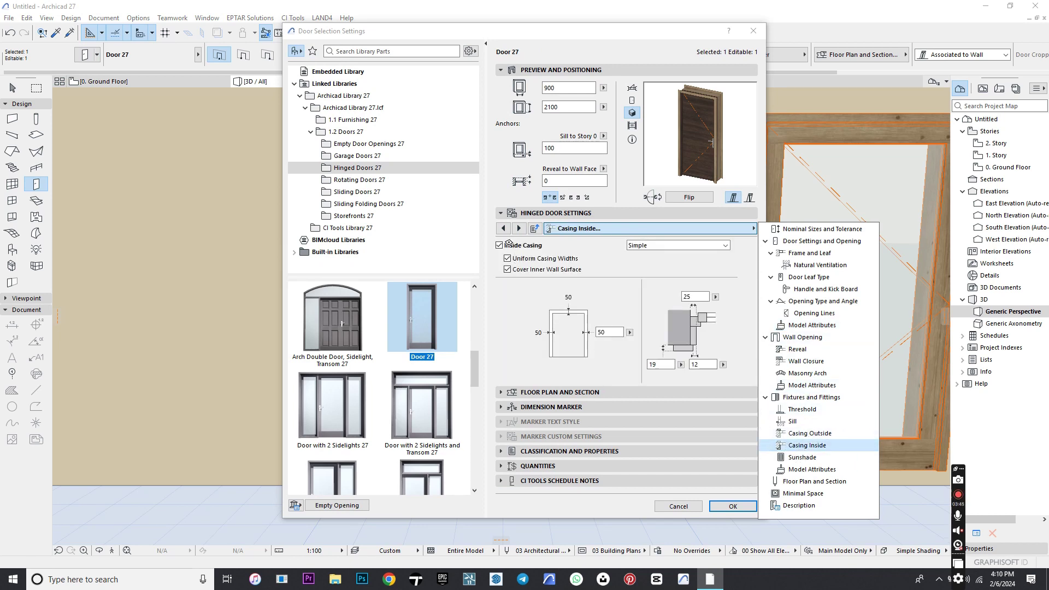
{"action": "left_click", "coordinate": [807, 470]}
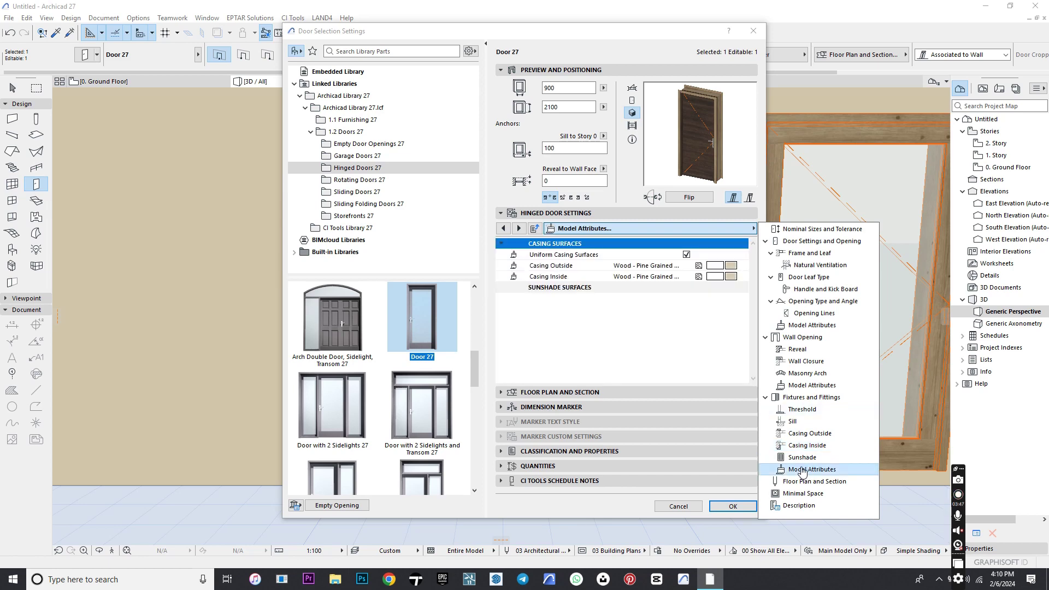